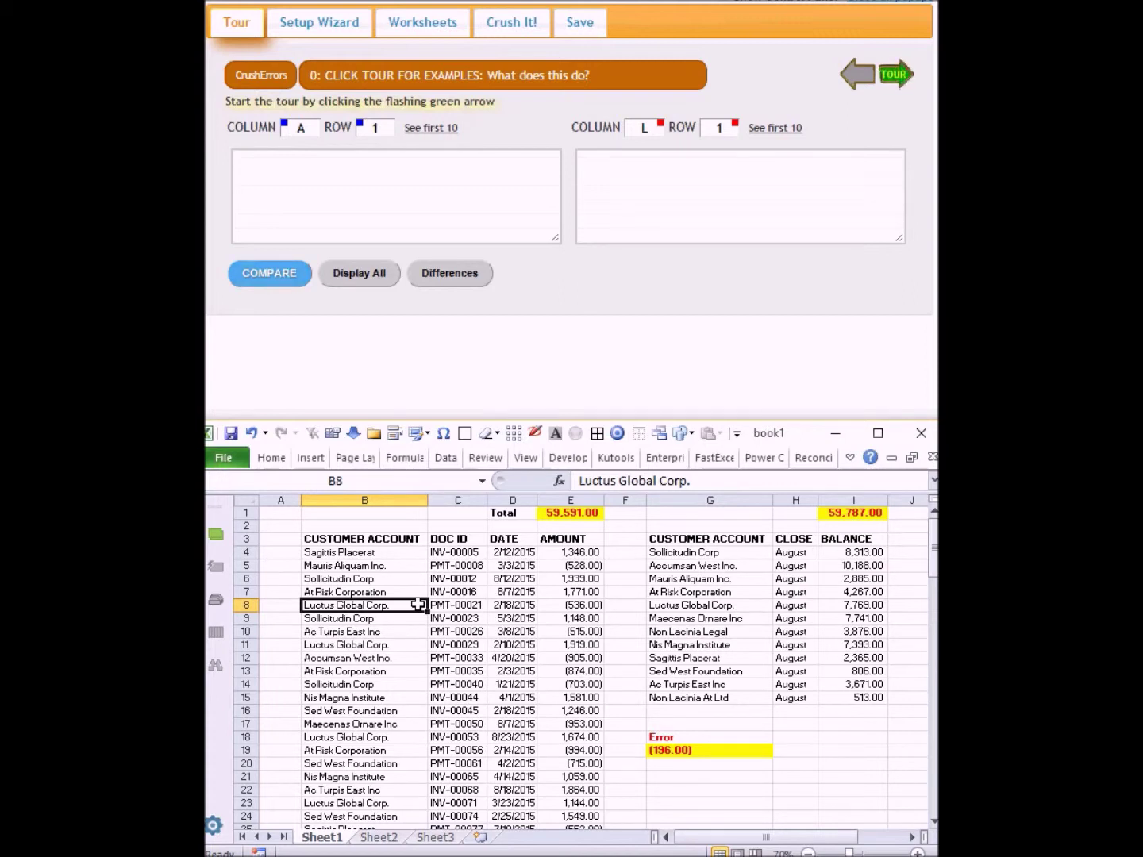
Examine the transaction table's customer account, document ID, date and amount columns in book1
click(395, 550)
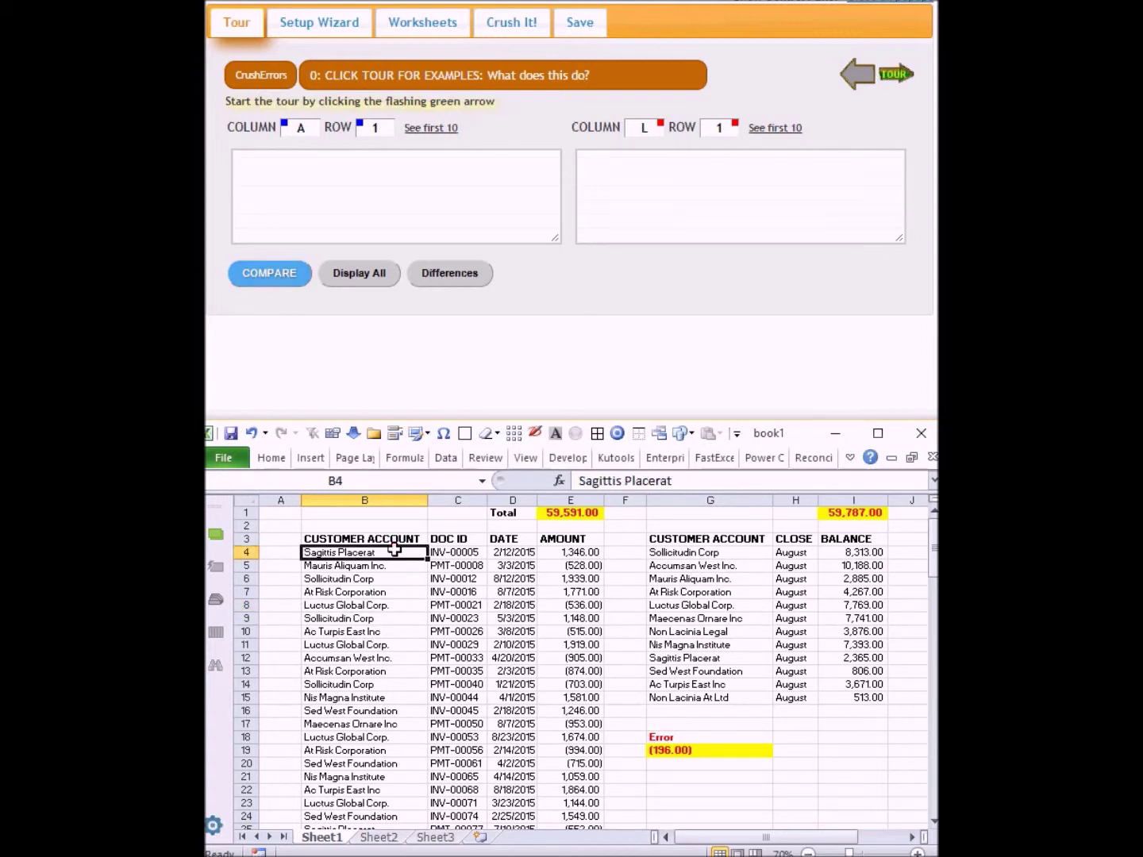
click(388, 535)
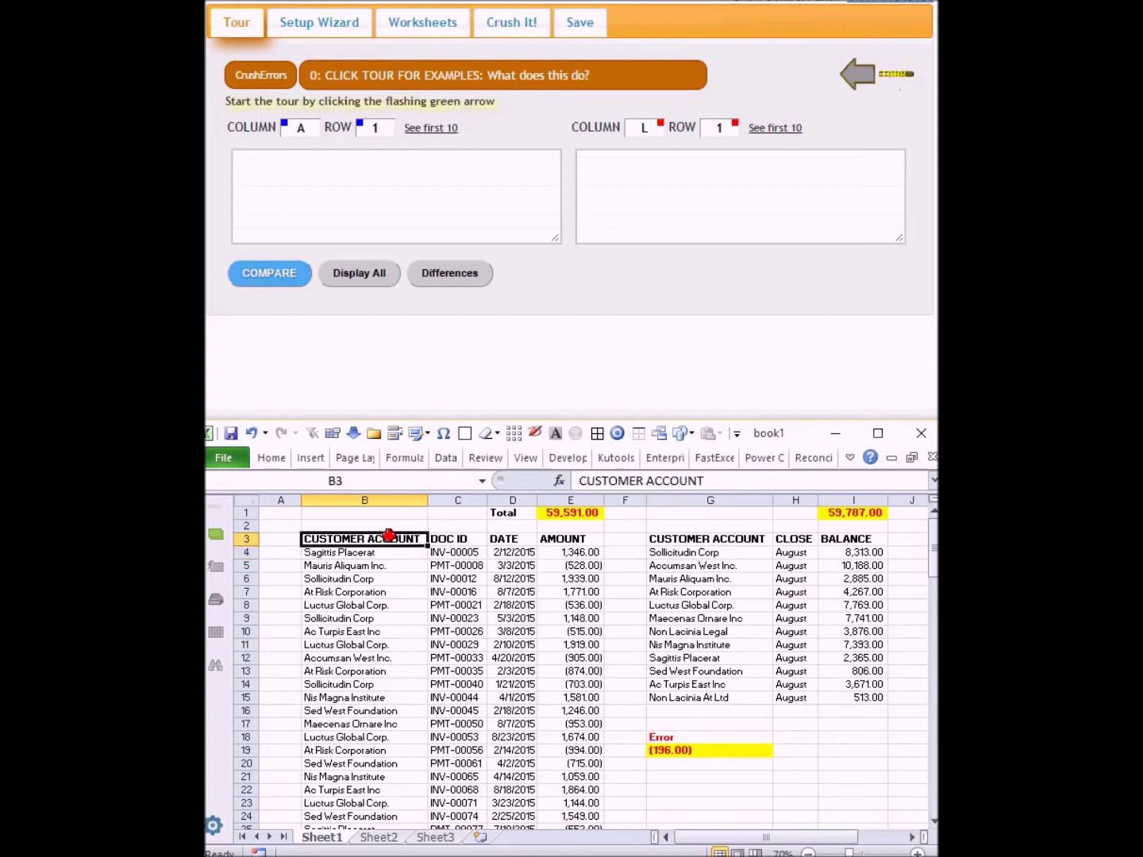
drag(388, 535, 582, 778)
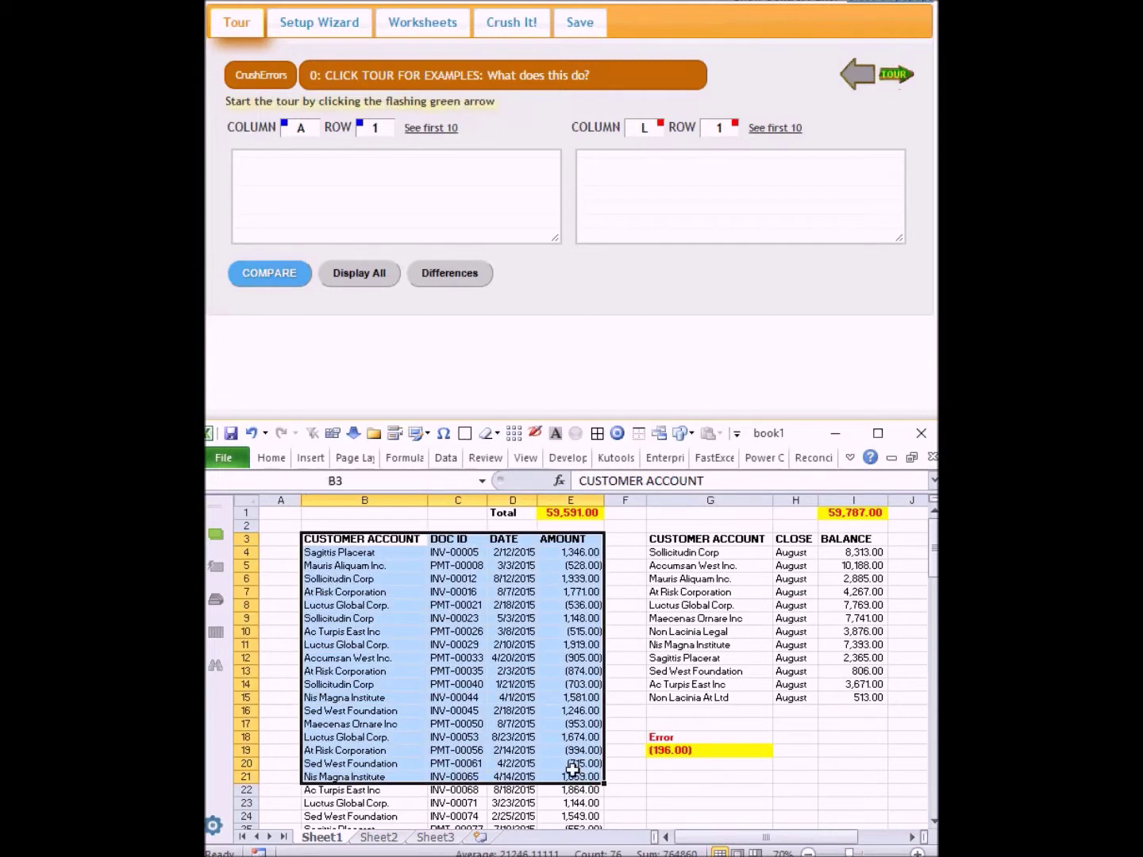
click(457, 697)
drag(378, 579, 558, 671)
click(372, 553)
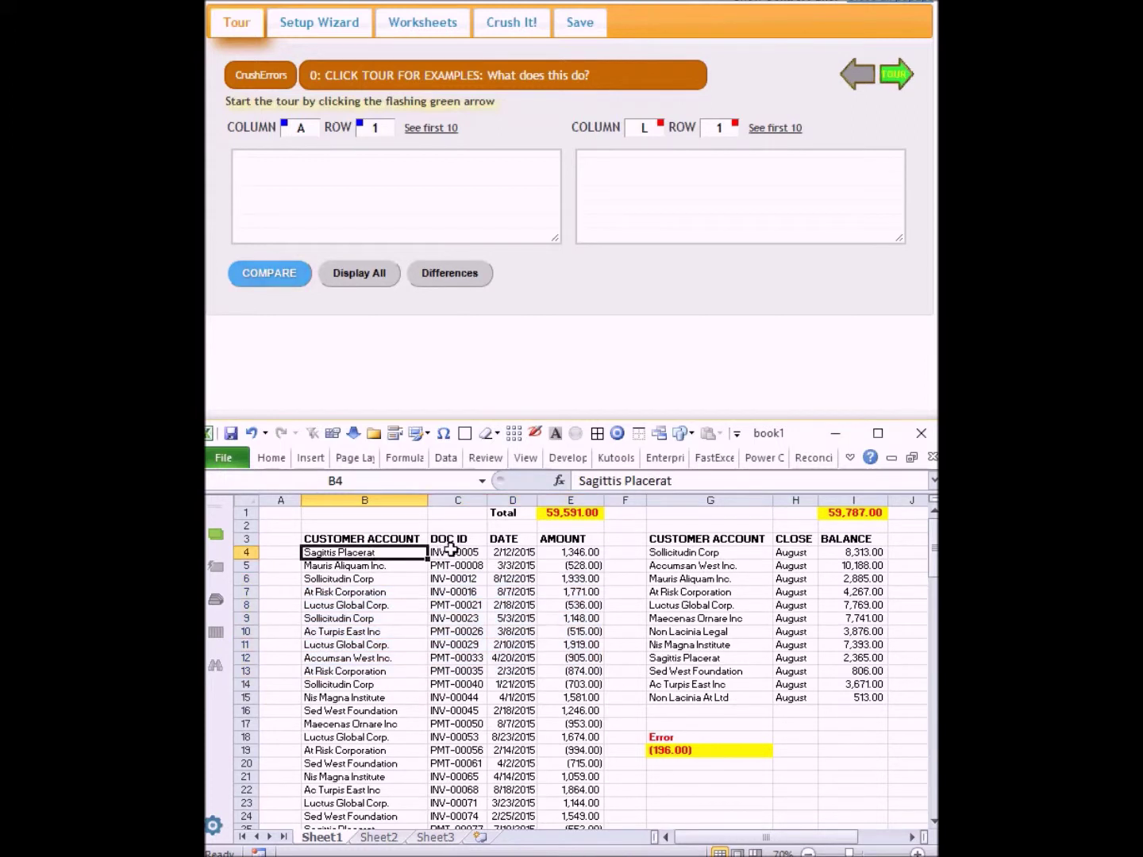
click(468, 553)
click(520, 567)
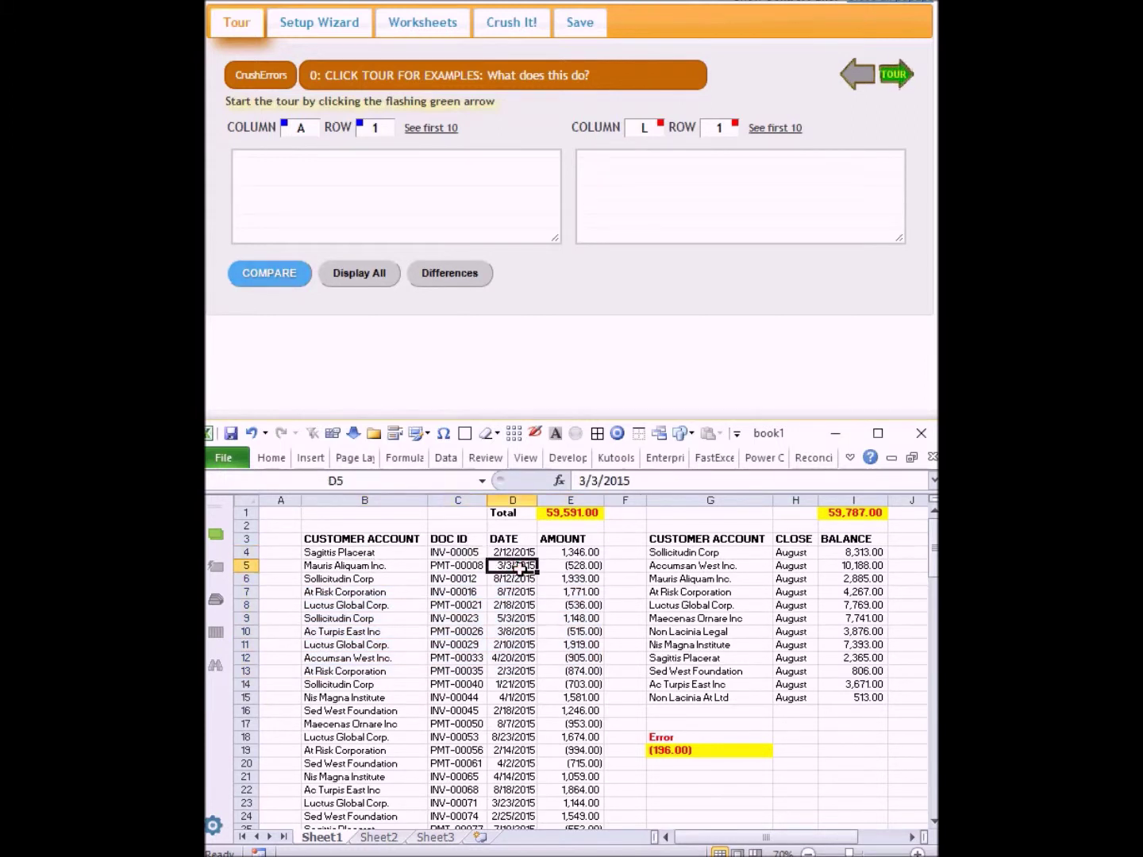
click(576, 539)
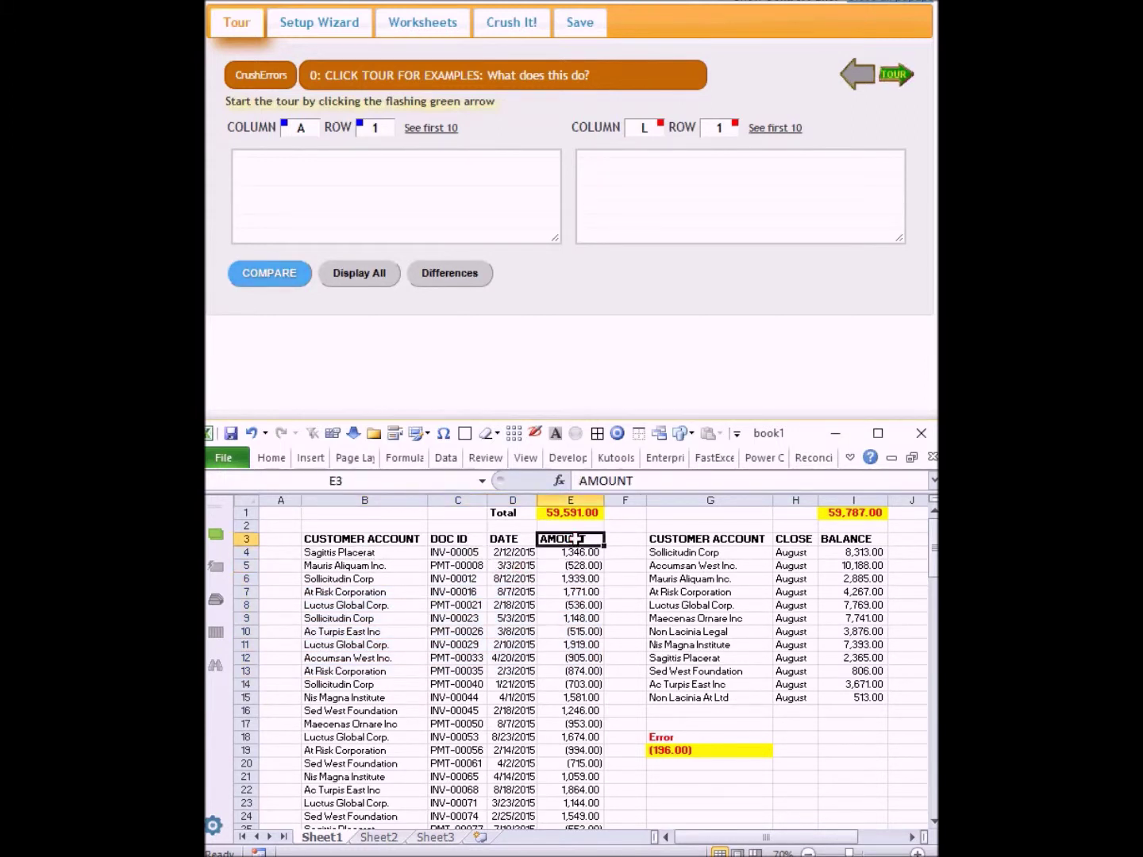
Examine the customer account, close and balance columns of the summary table against the transaction amounts
click(708, 541)
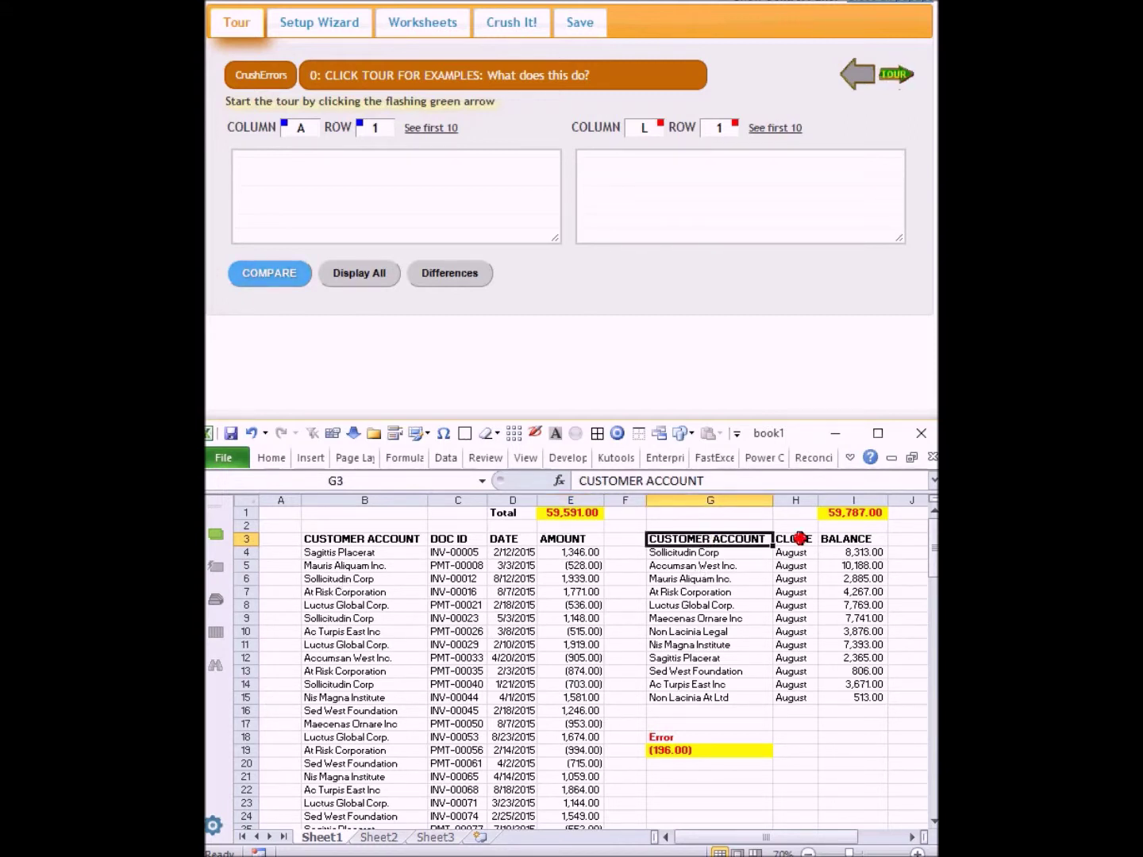
drag(799, 539, 797, 697)
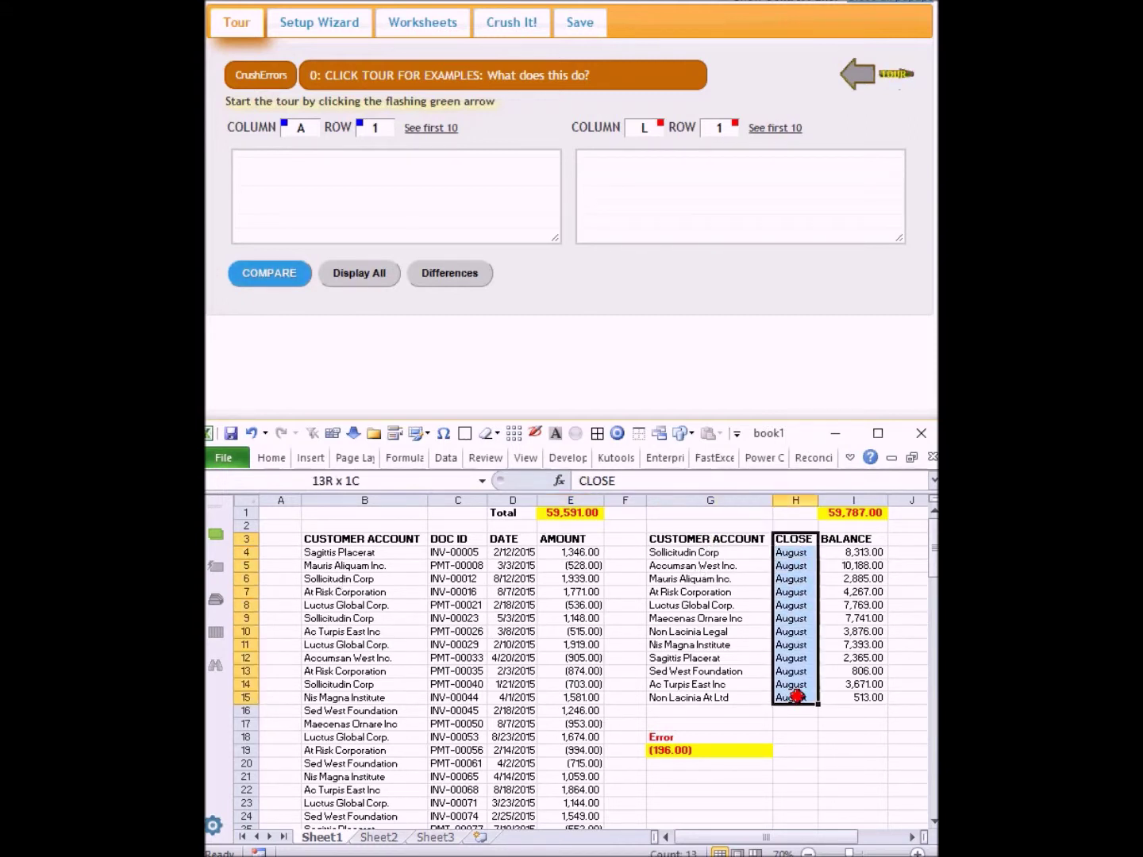
click(873, 619)
drag(852, 539, 855, 693)
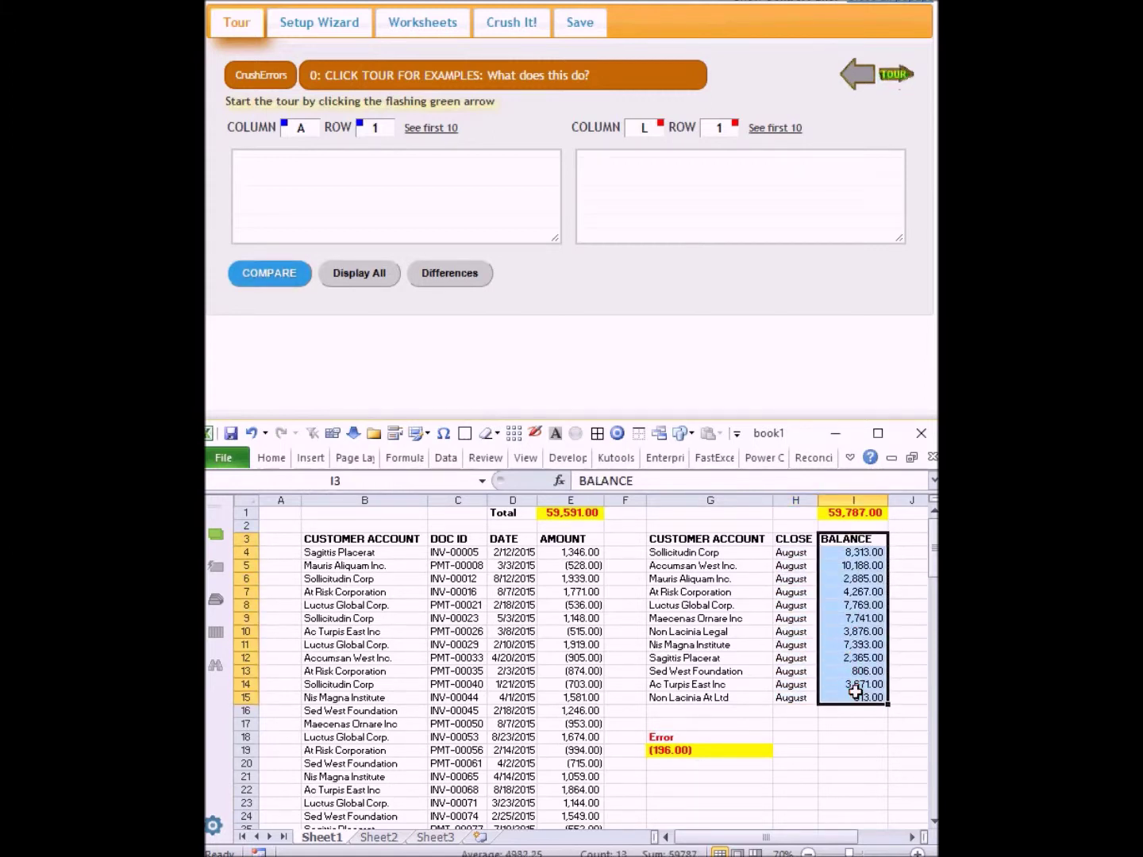
click(727, 631)
drag(860, 552, 860, 618)
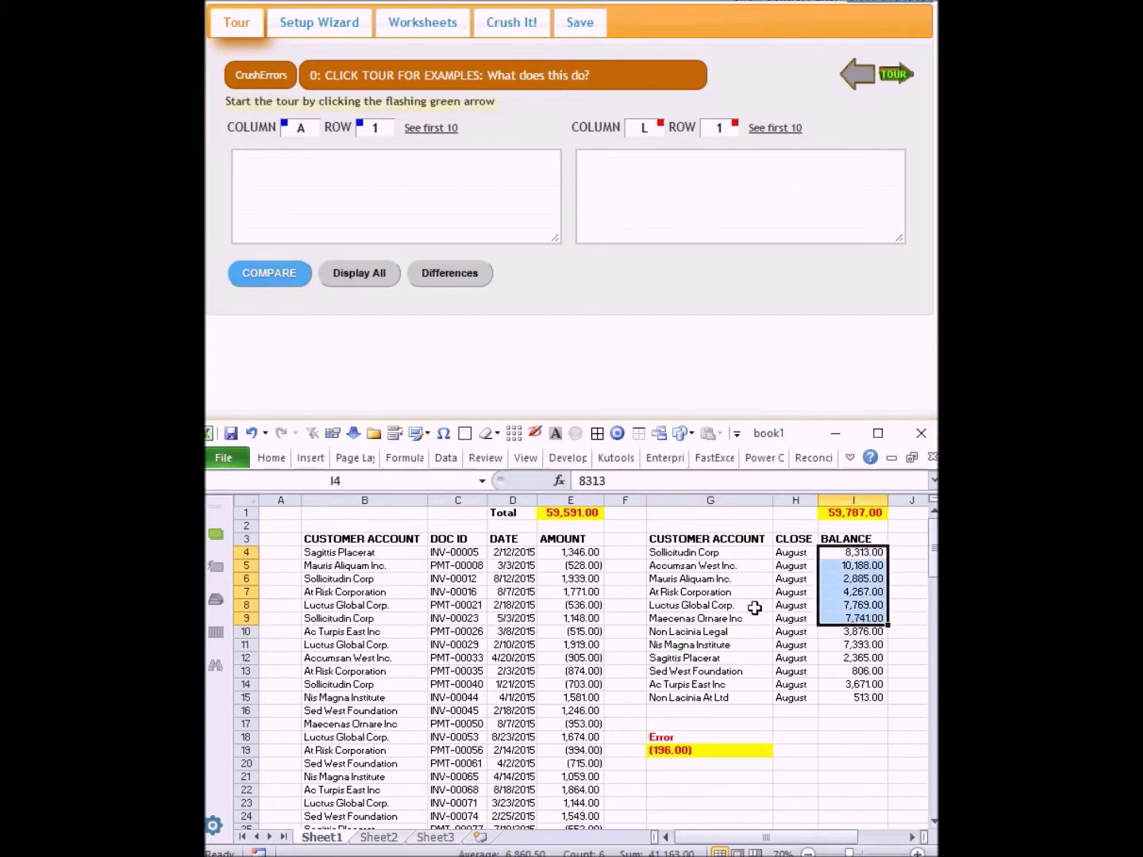
click(574, 553)
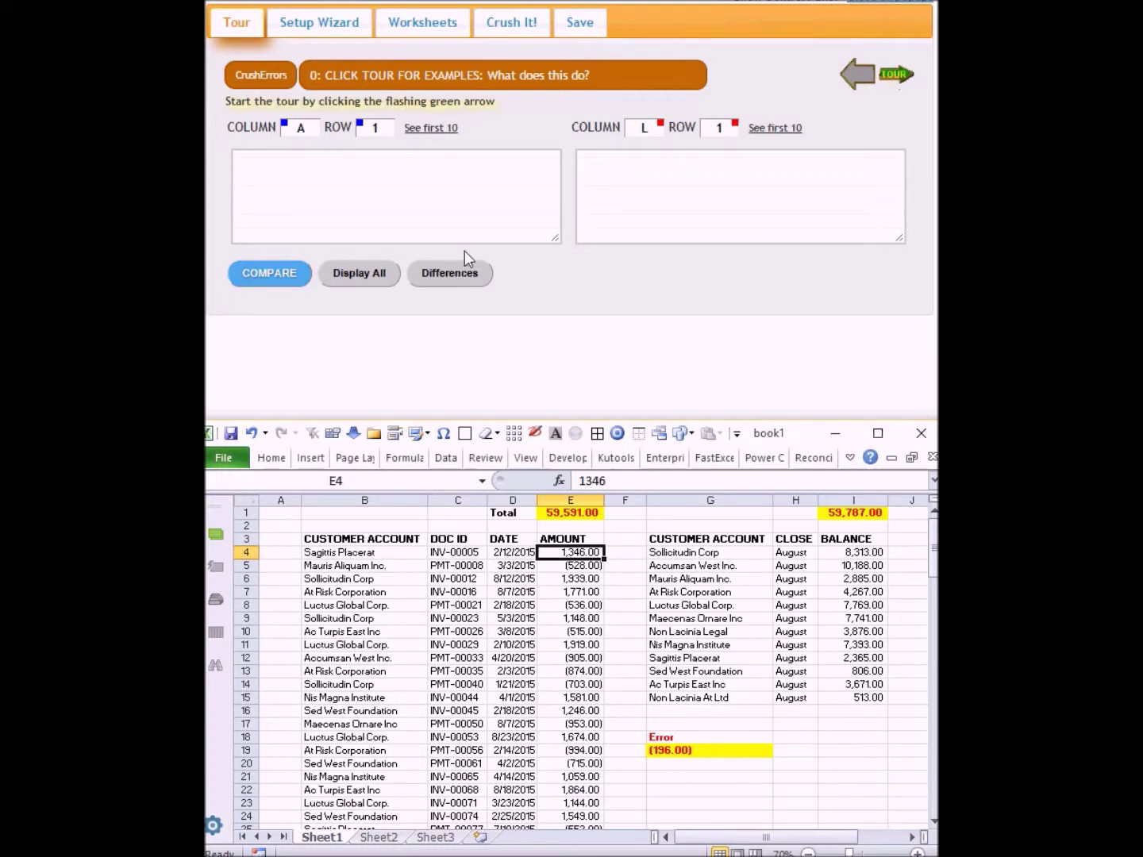
Start the Setup Wizard and paste the whole transaction table from book1 as the left-side worksheet data
click(324, 22)
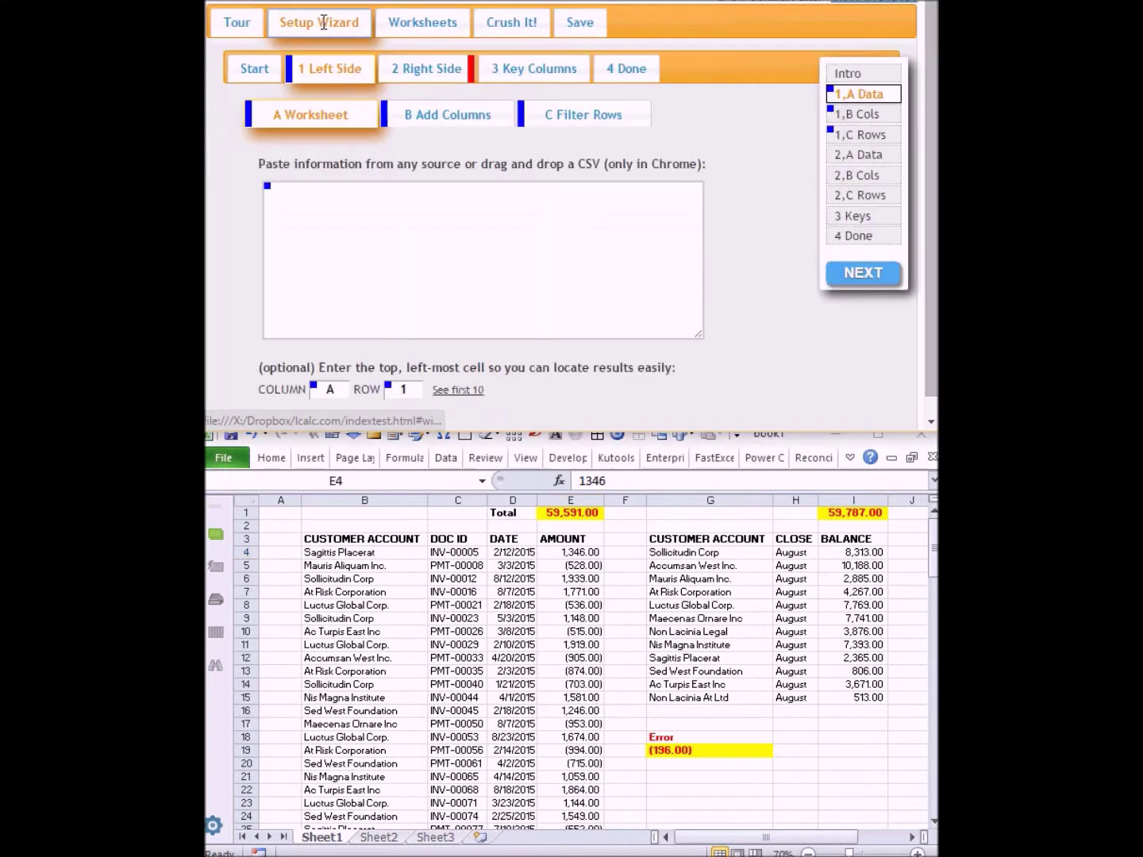
click(348, 605)
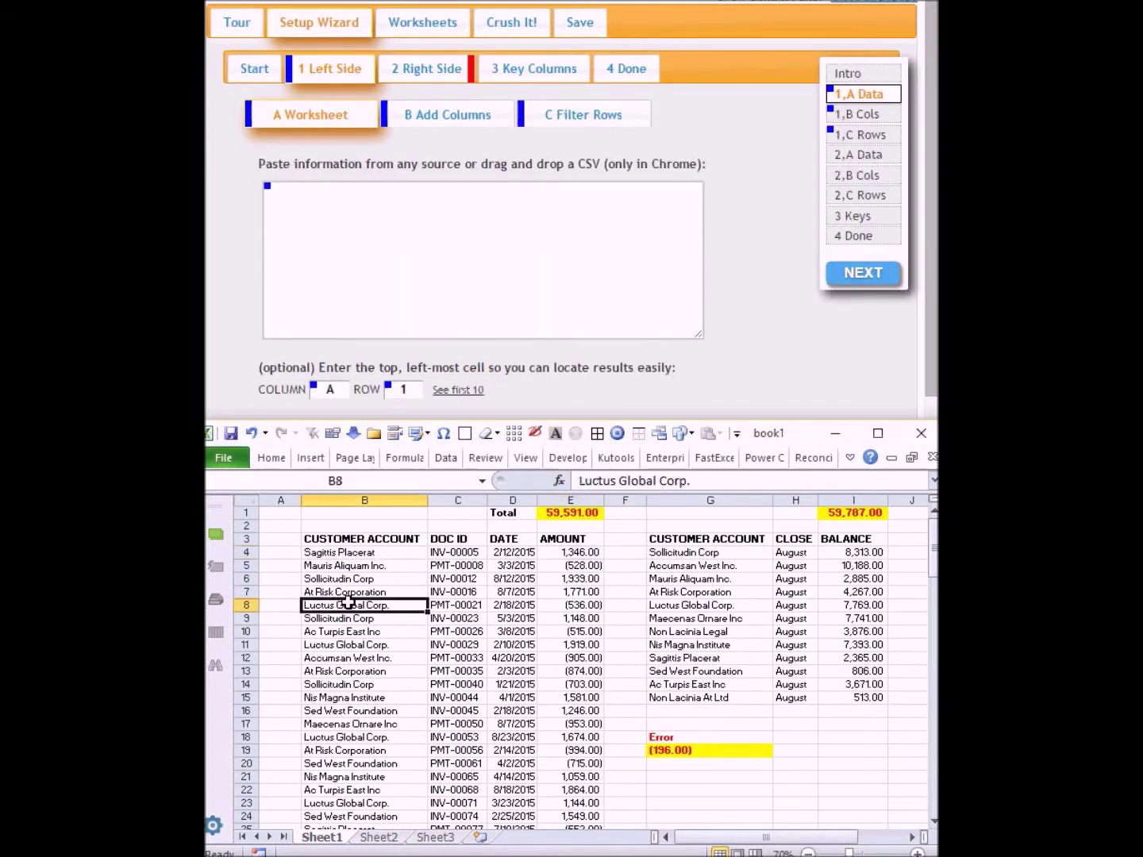
key(ctrl+a)
key(ctrl+c)
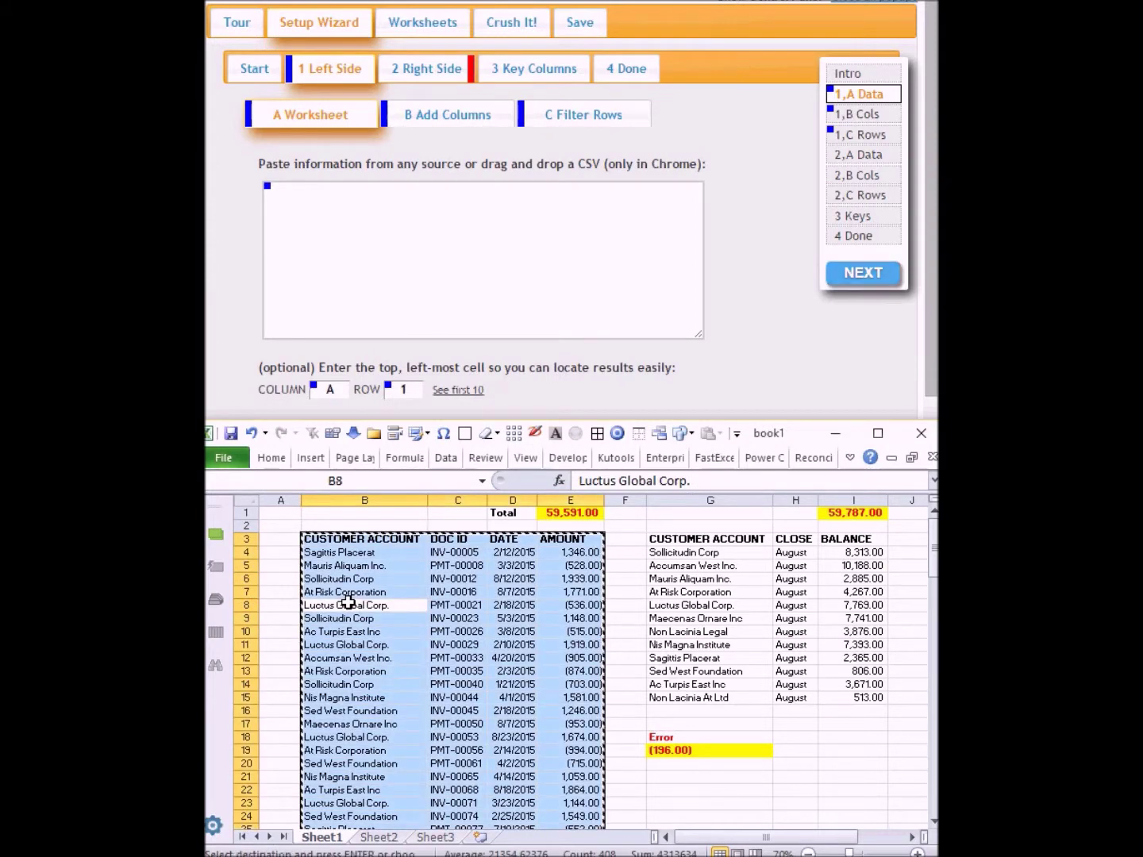
click(344, 187)
key(ctrl+v)
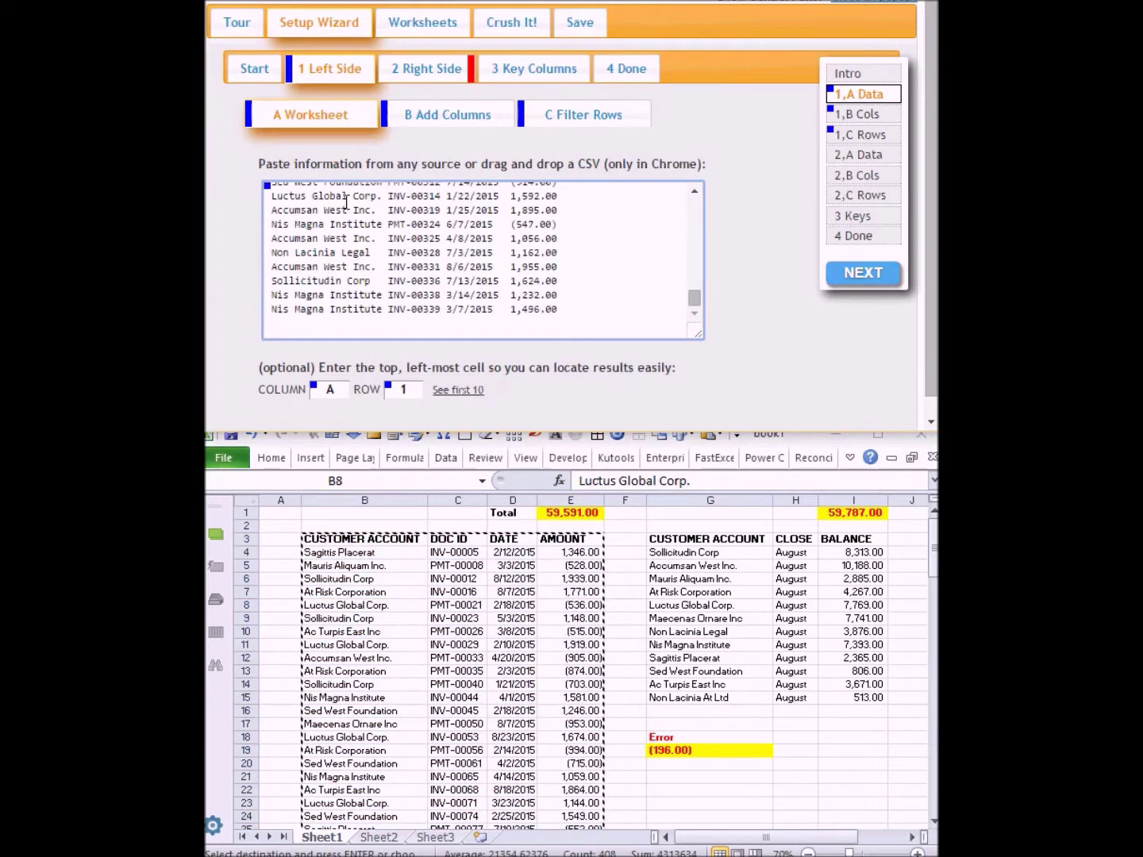
Add a Month column converting Date to YYYY-MM on the left side, and review the available month filter choices
click(852, 272)
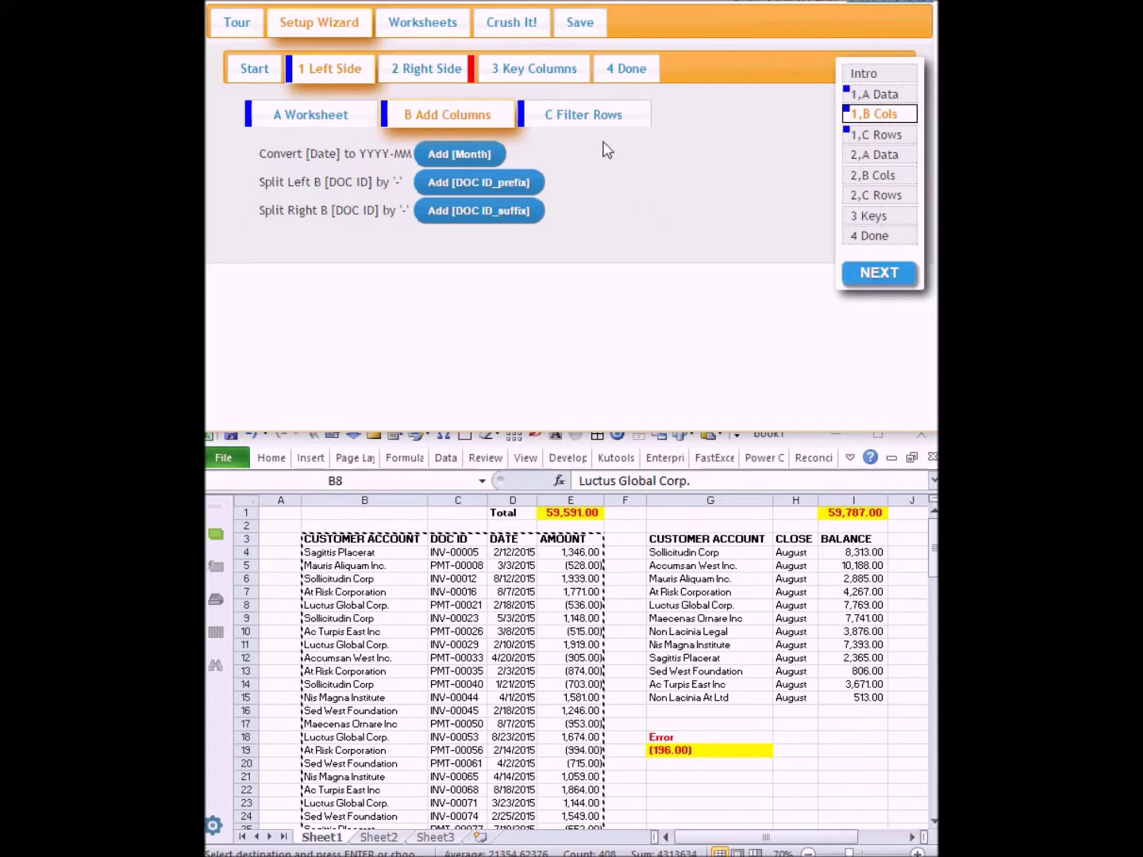
click(461, 151)
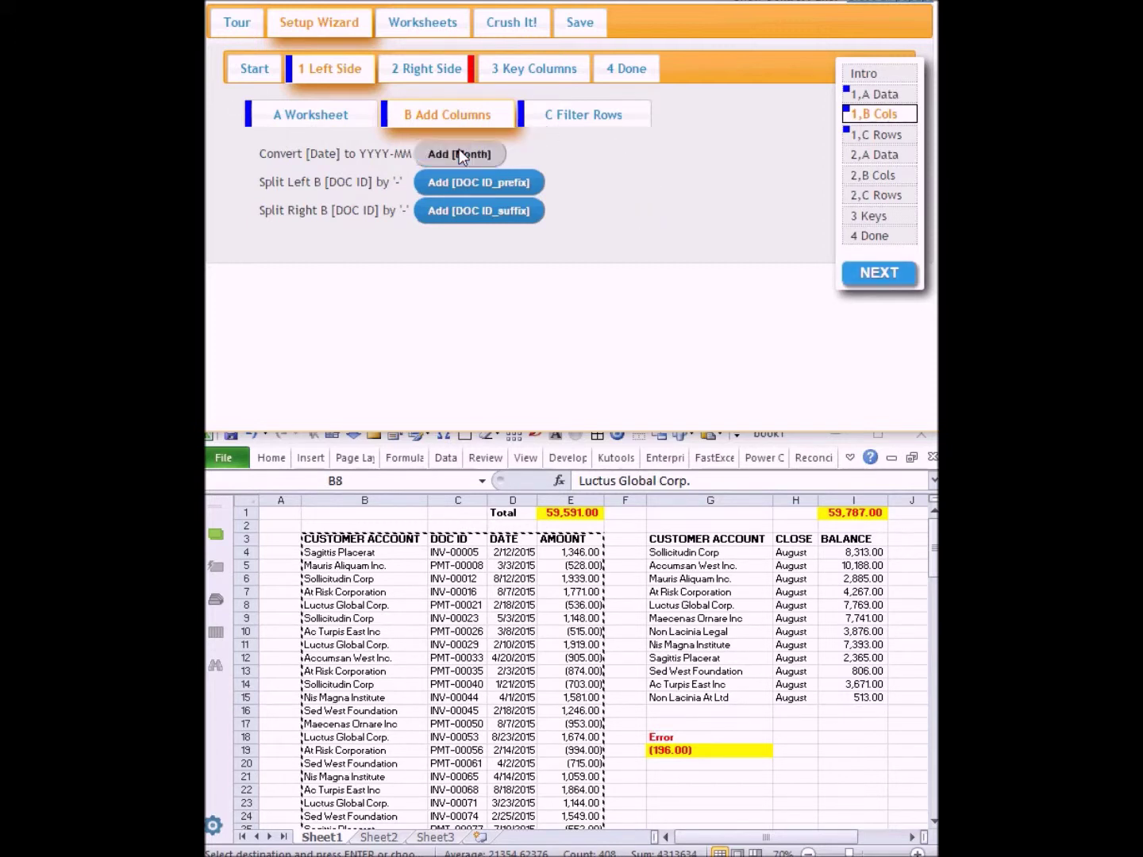
click(871, 271)
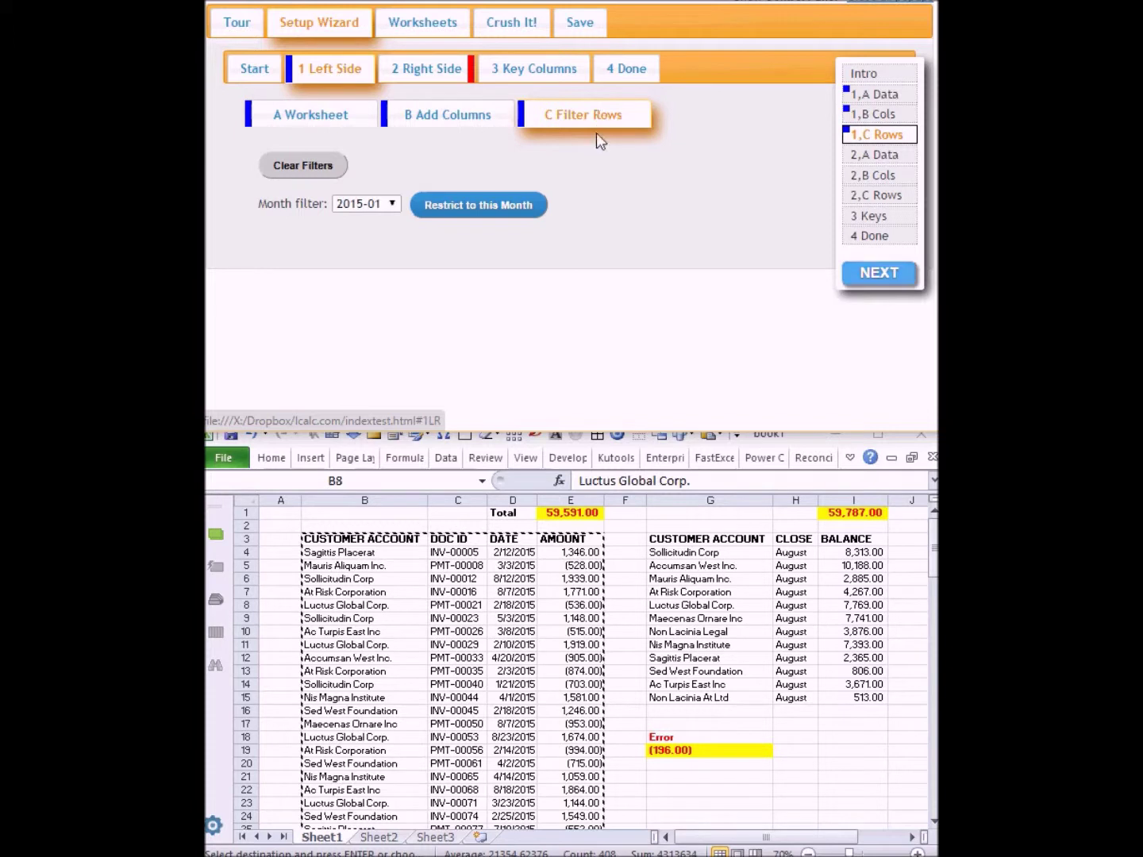
click(381, 206)
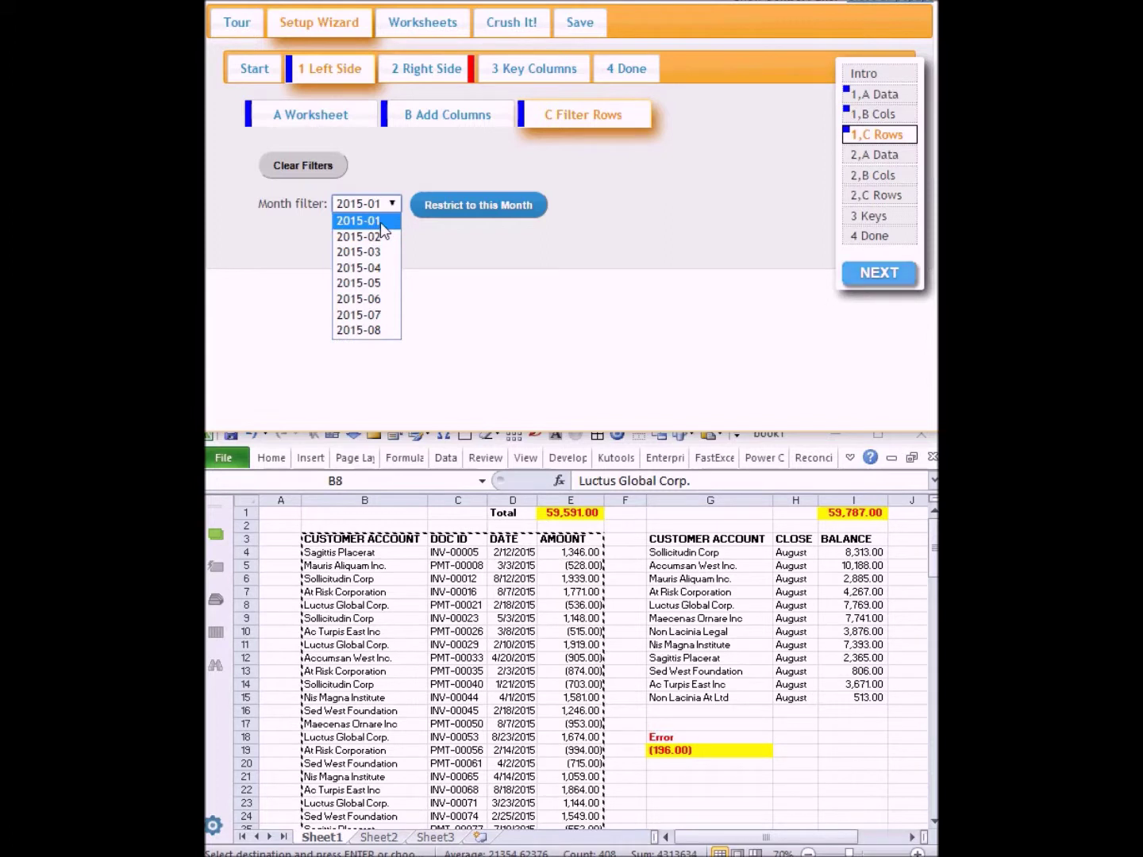
click(483, 238)
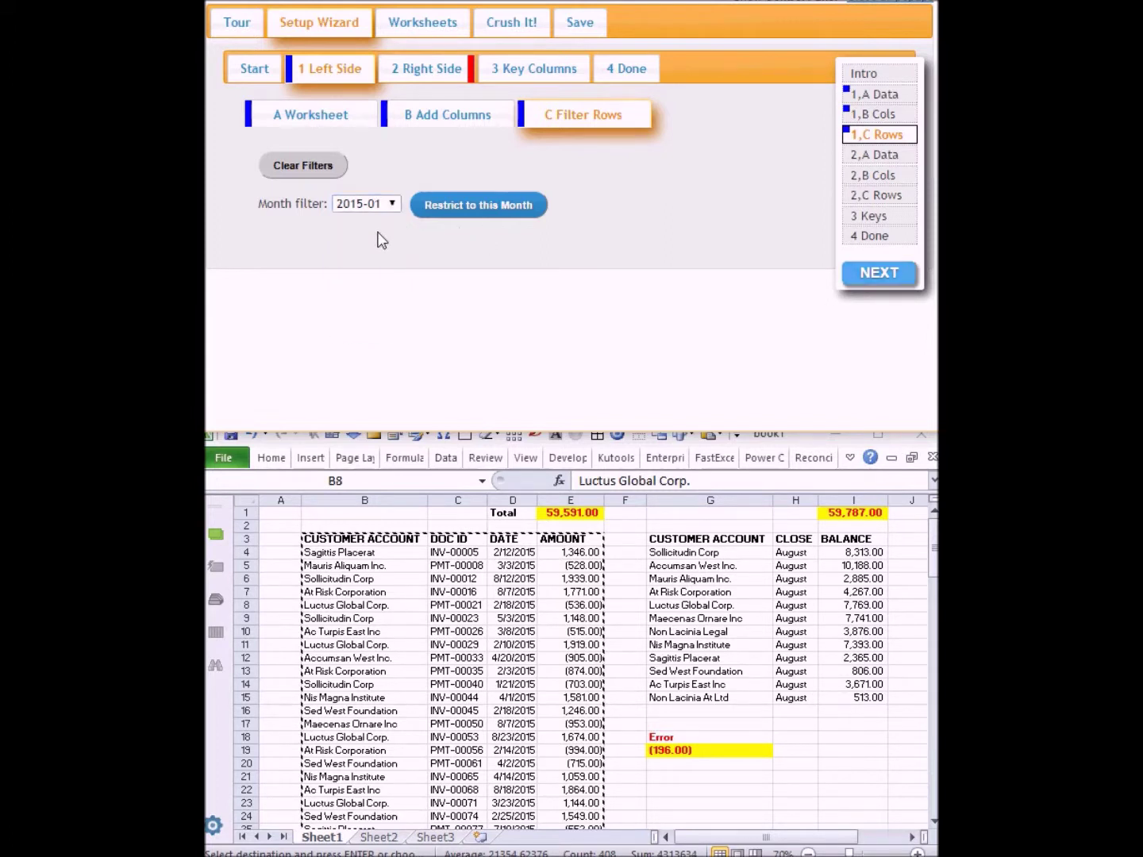
Paste the whole account balance table from book1 as the right-side worksheet data
click(875, 273)
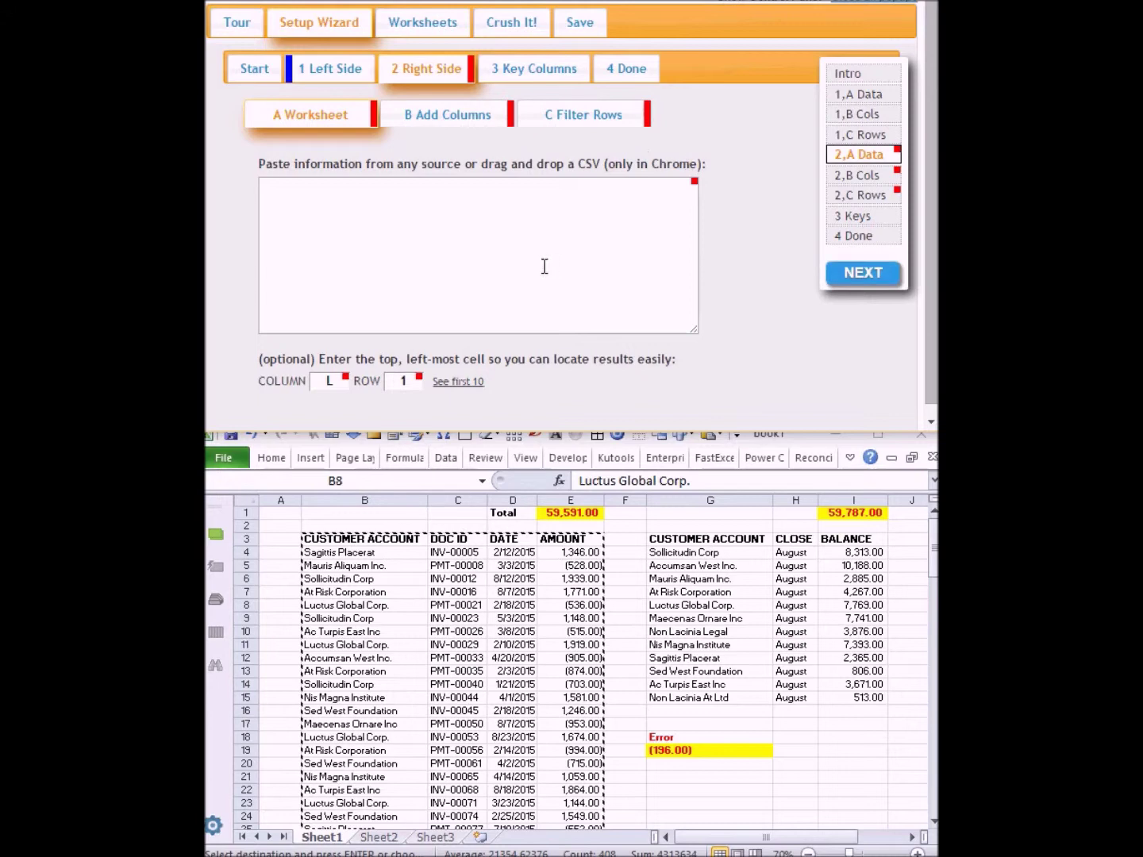
click(714, 565)
click(714, 565)
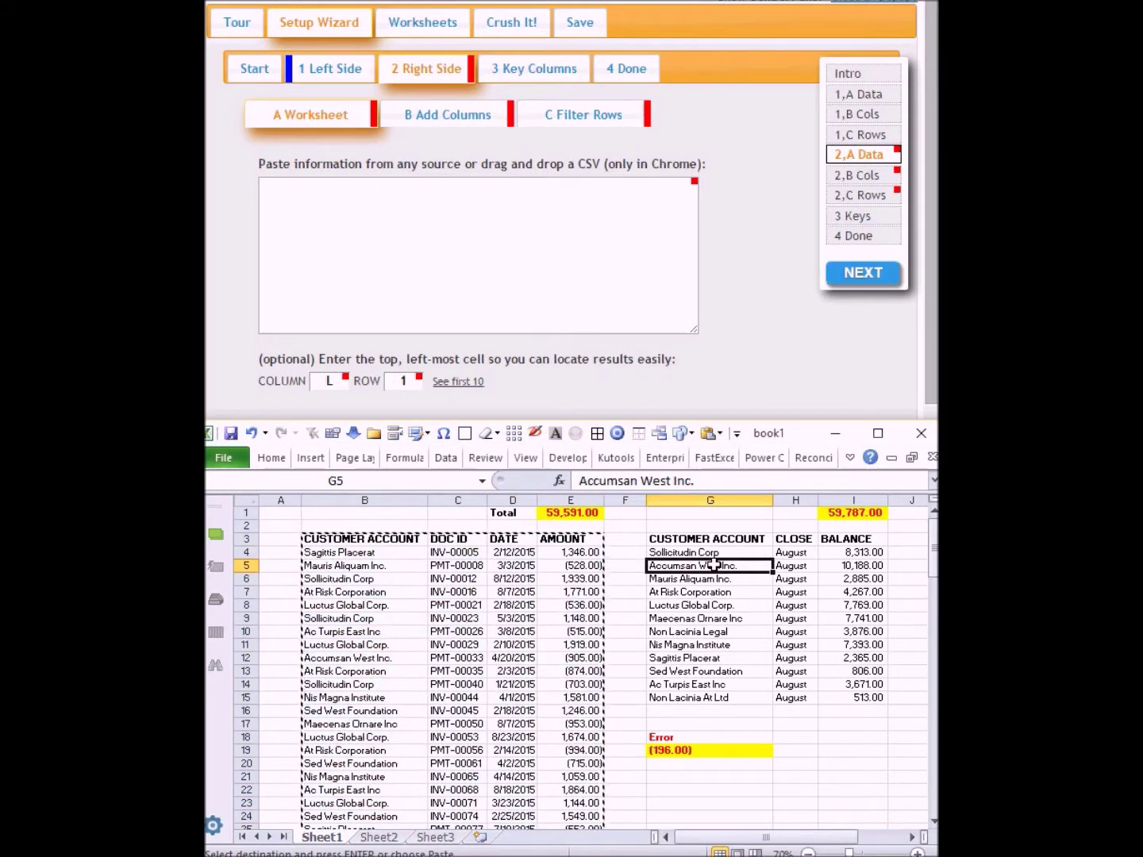
key(ctrl+a)
key(ctrl+c)
click(454, 255)
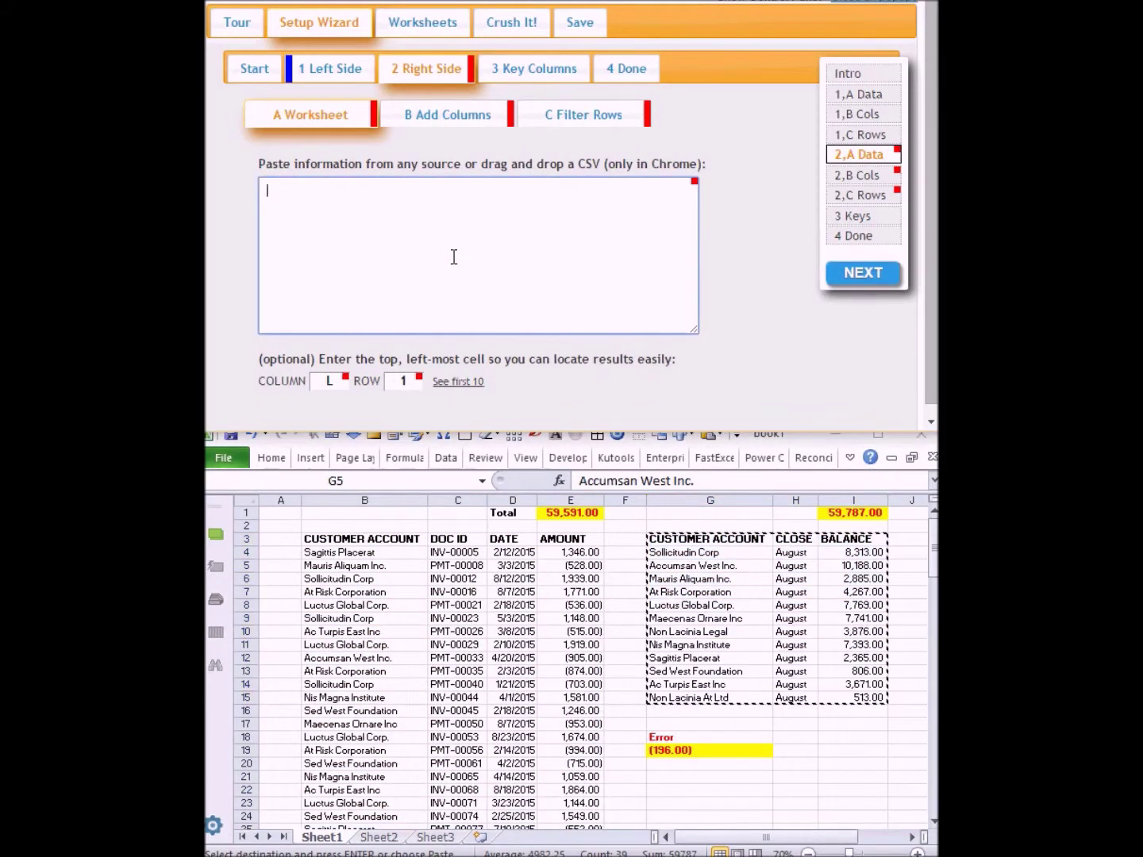
key(ctrl+v)
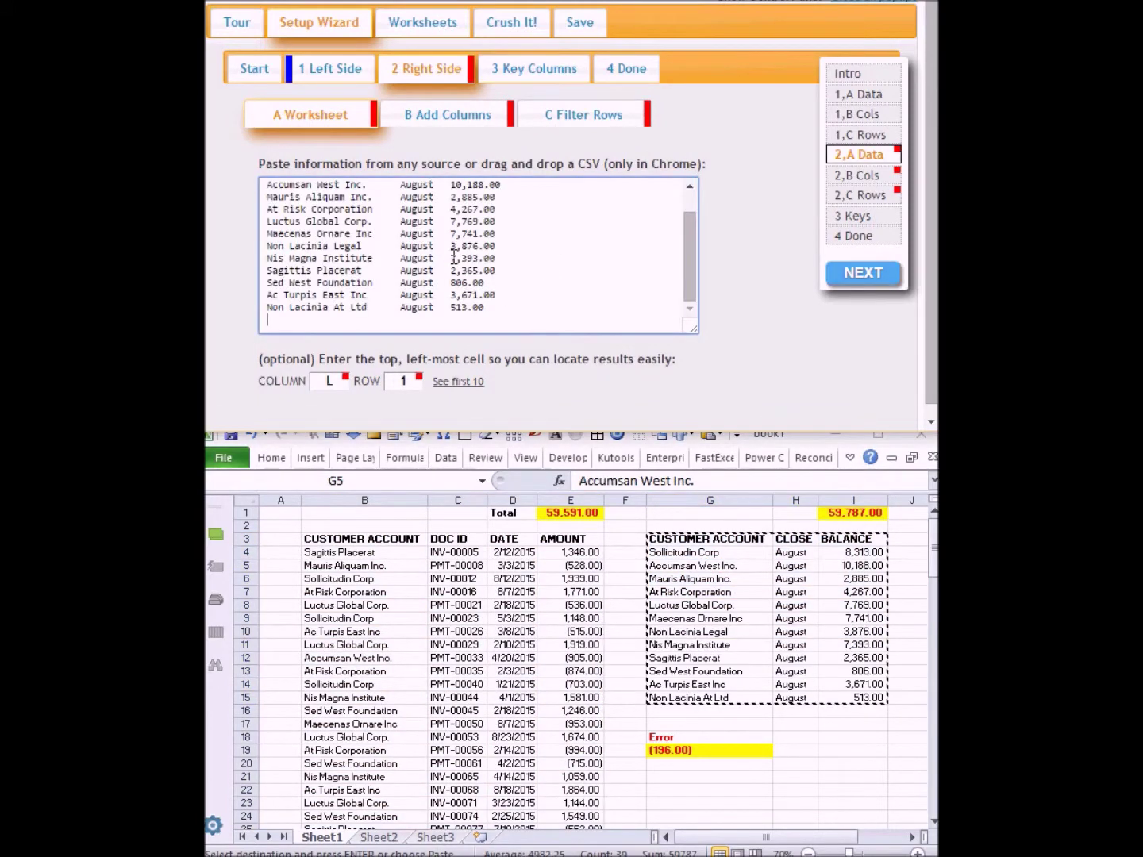
Skip the right side's added columns and row filters and go on to the key columns setup
click(855, 271)
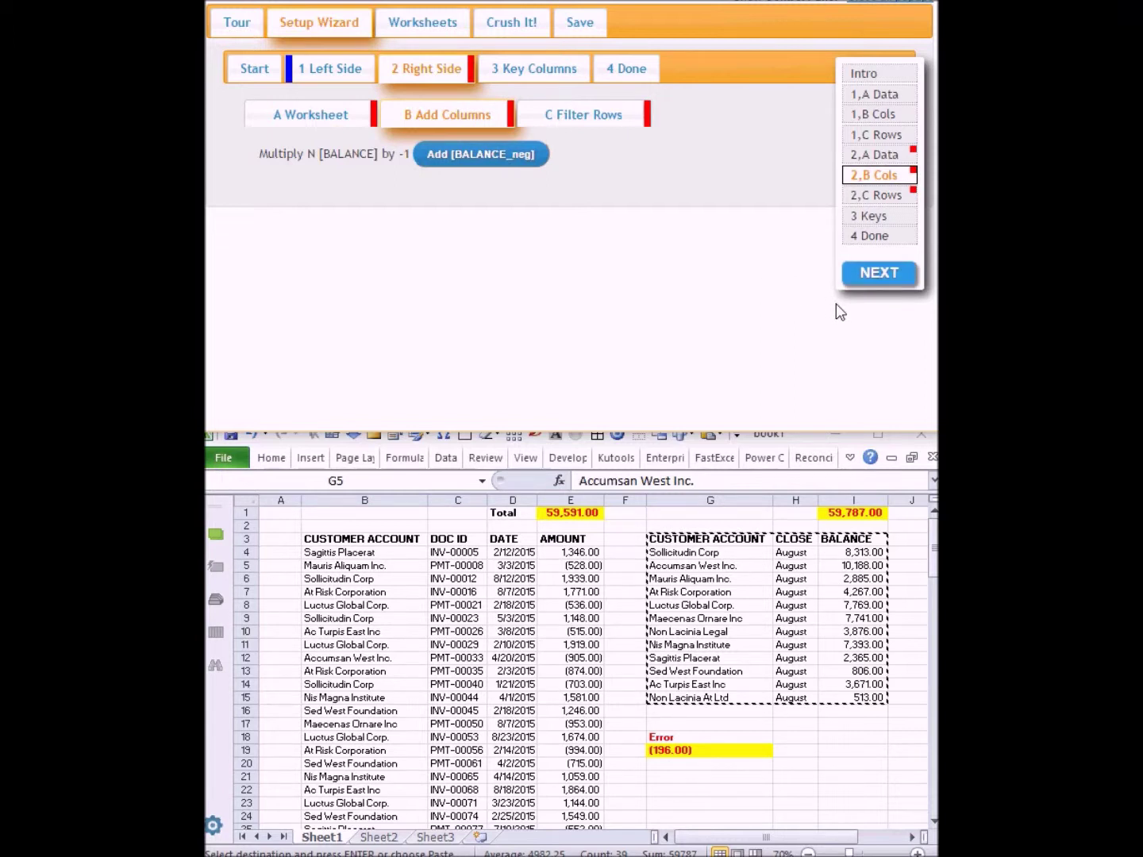
click(881, 271)
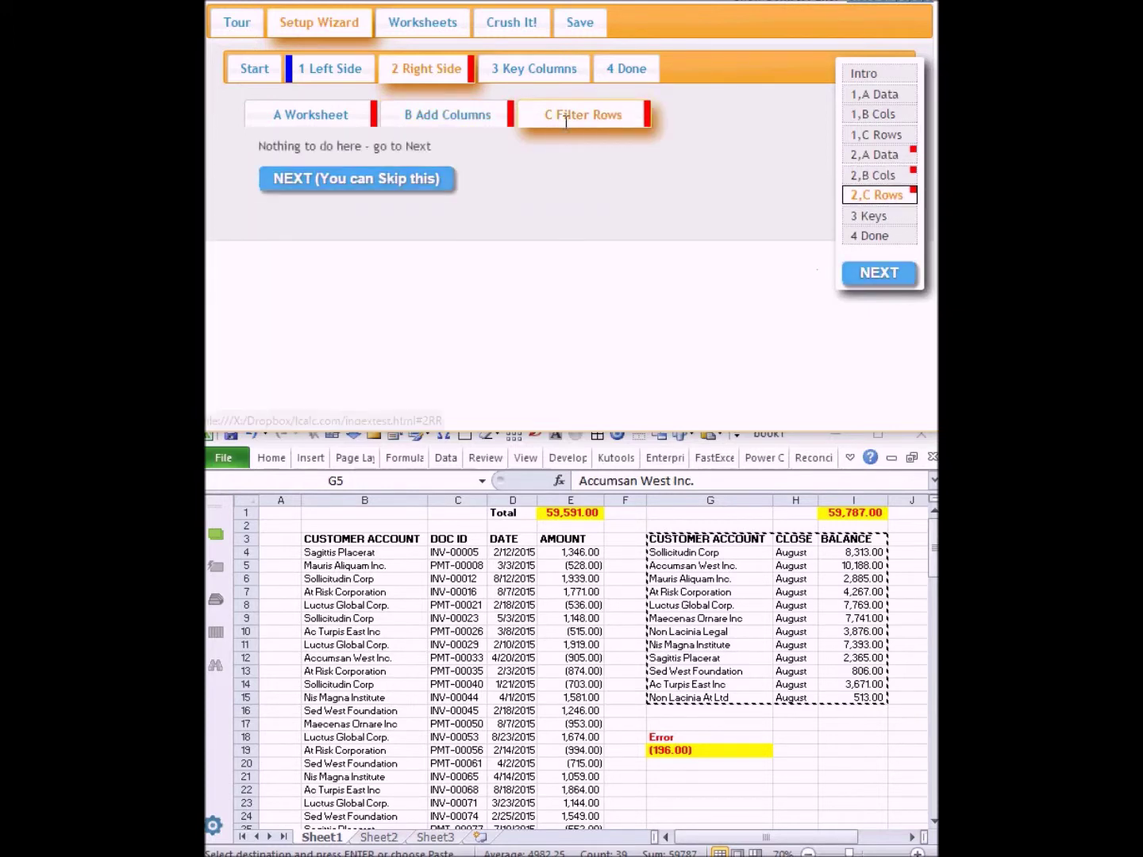
click(342, 177)
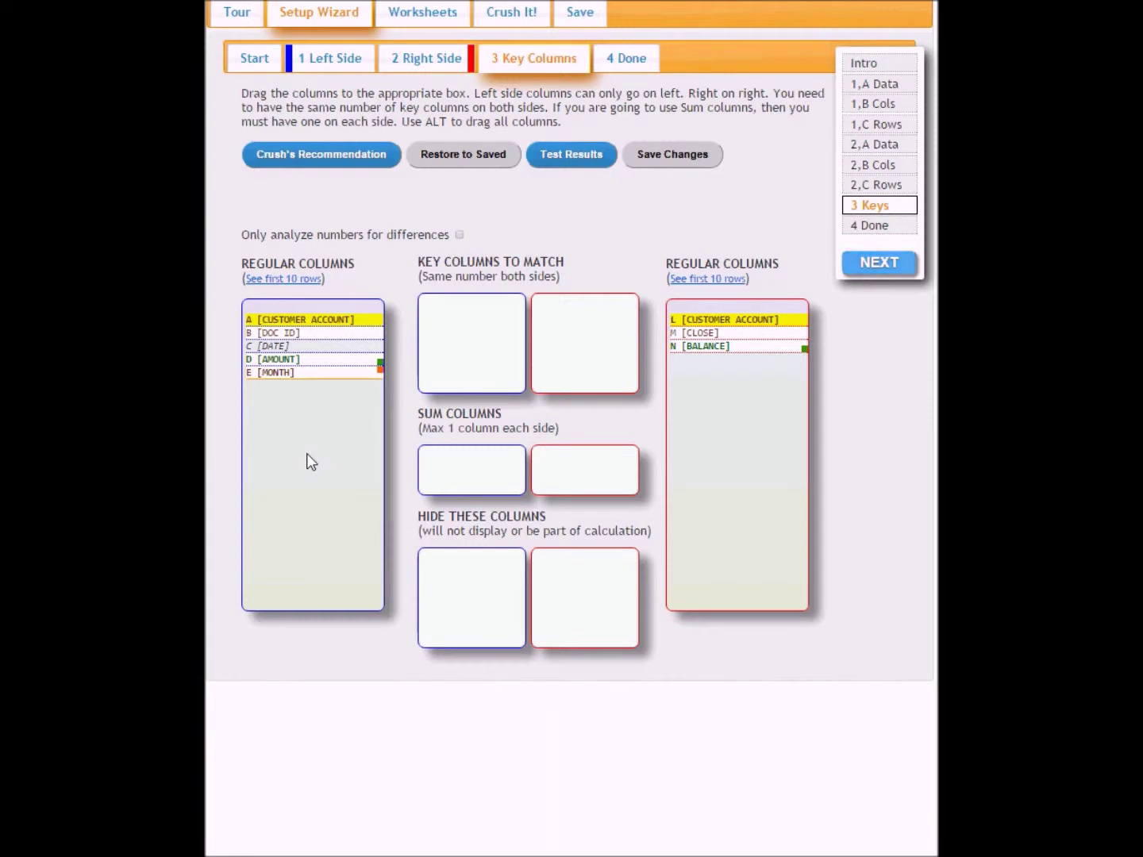
Set CUSTOMER ACCOUNT as the key column on both sides, with AMOUNT and BALANCE as the sum columns
click(330, 154)
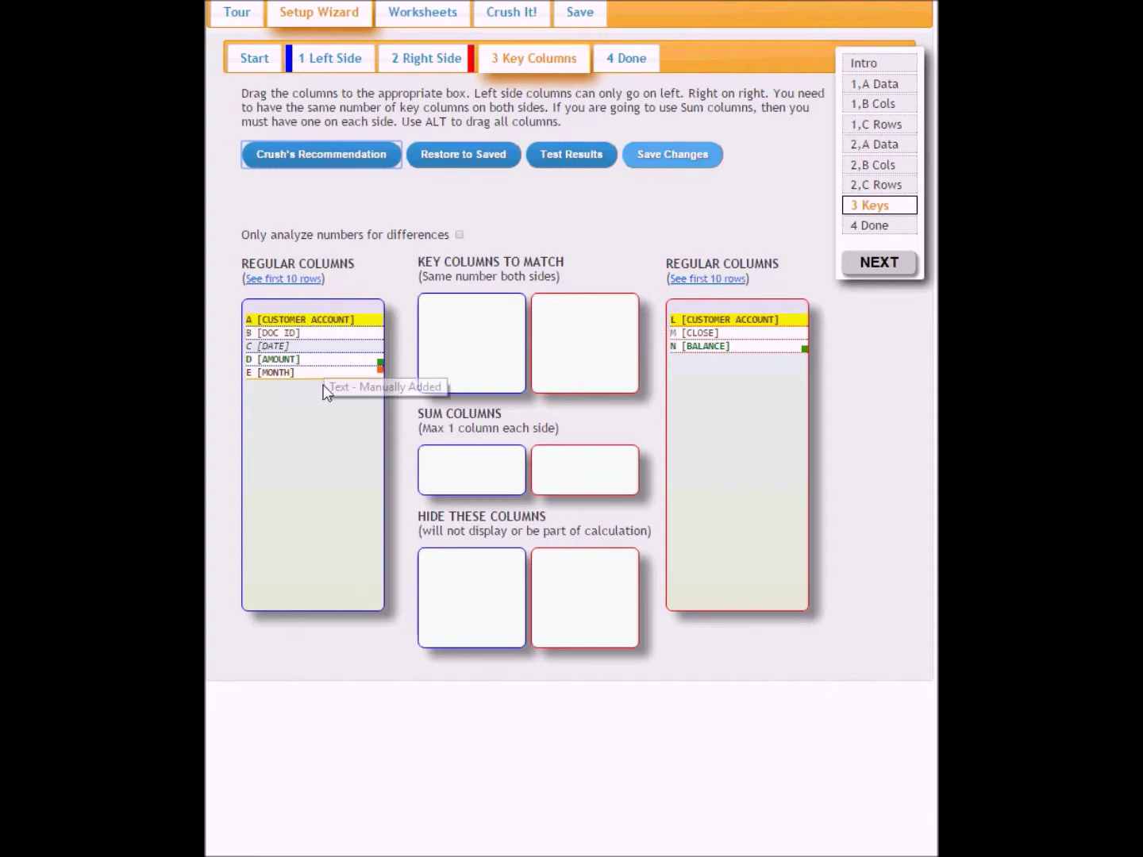
drag(357, 320, 500, 314)
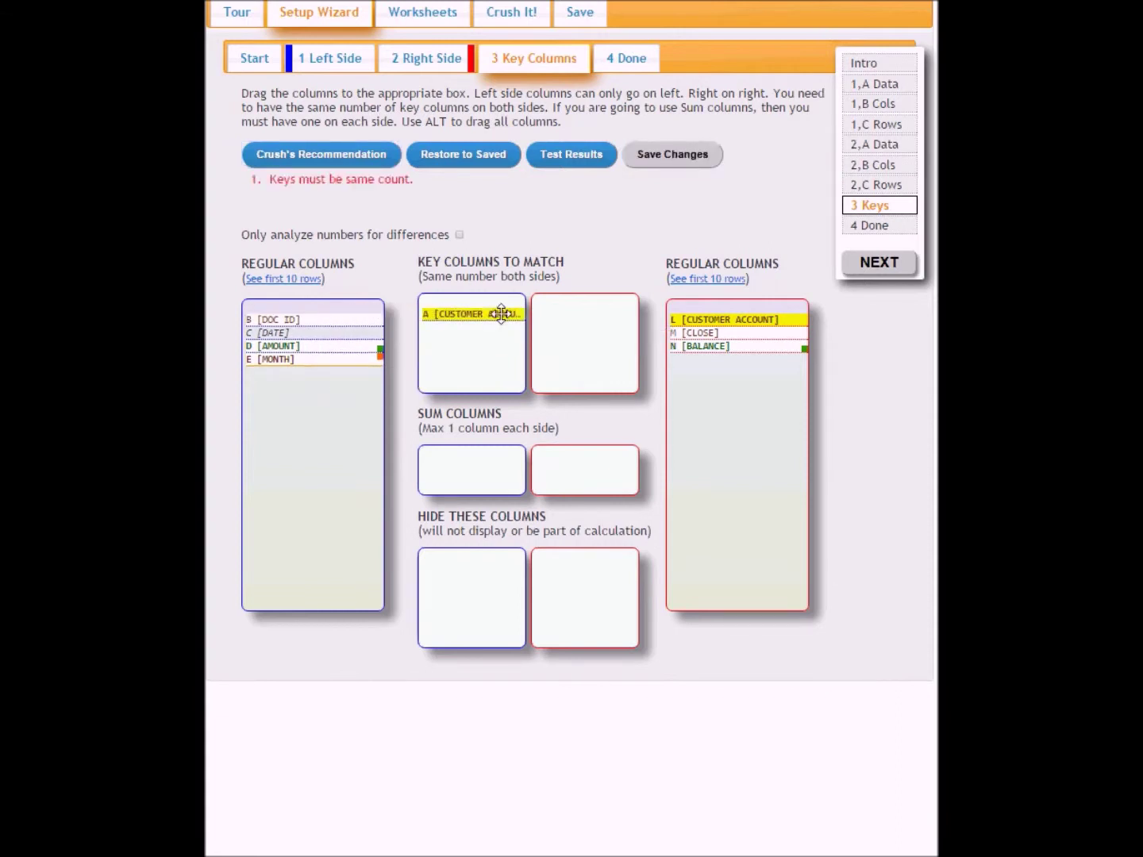
drag(709, 319, 586, 313)
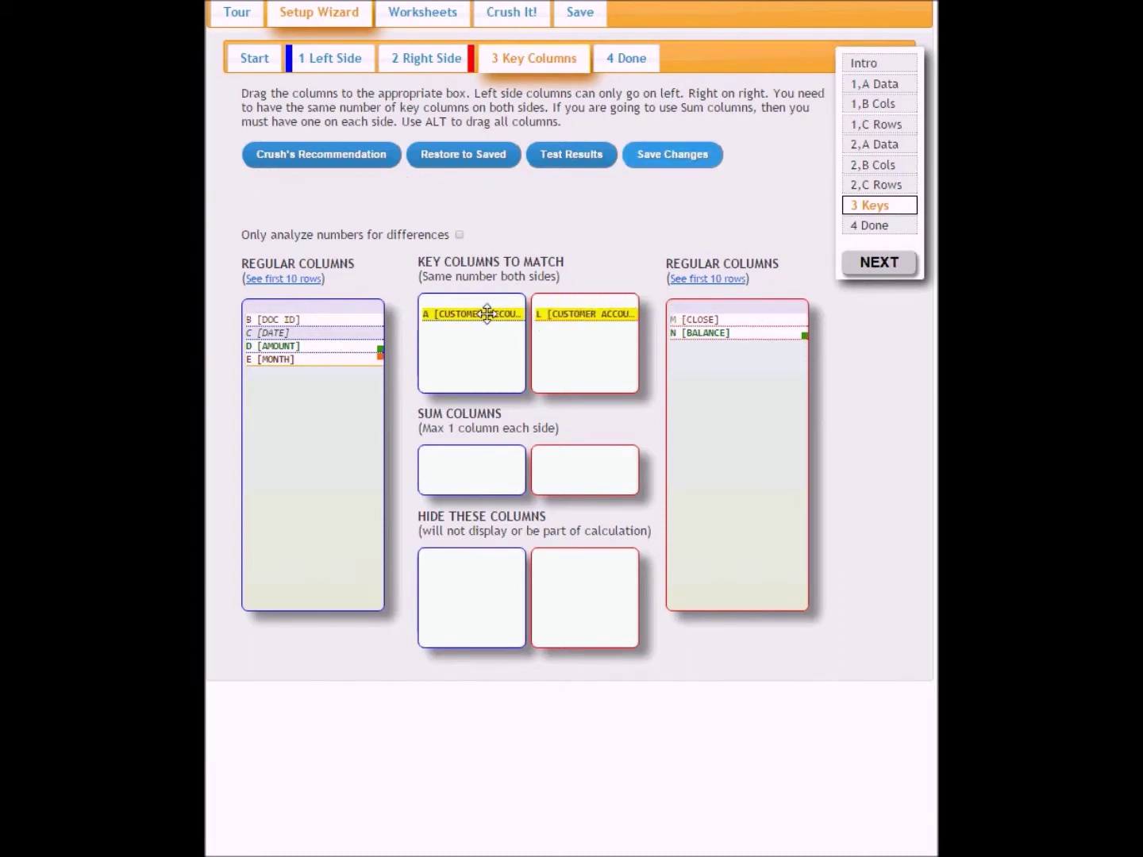
click(330, 347)
drag(332, 355, 482, 468)
drag(728, 333, 592, 474)
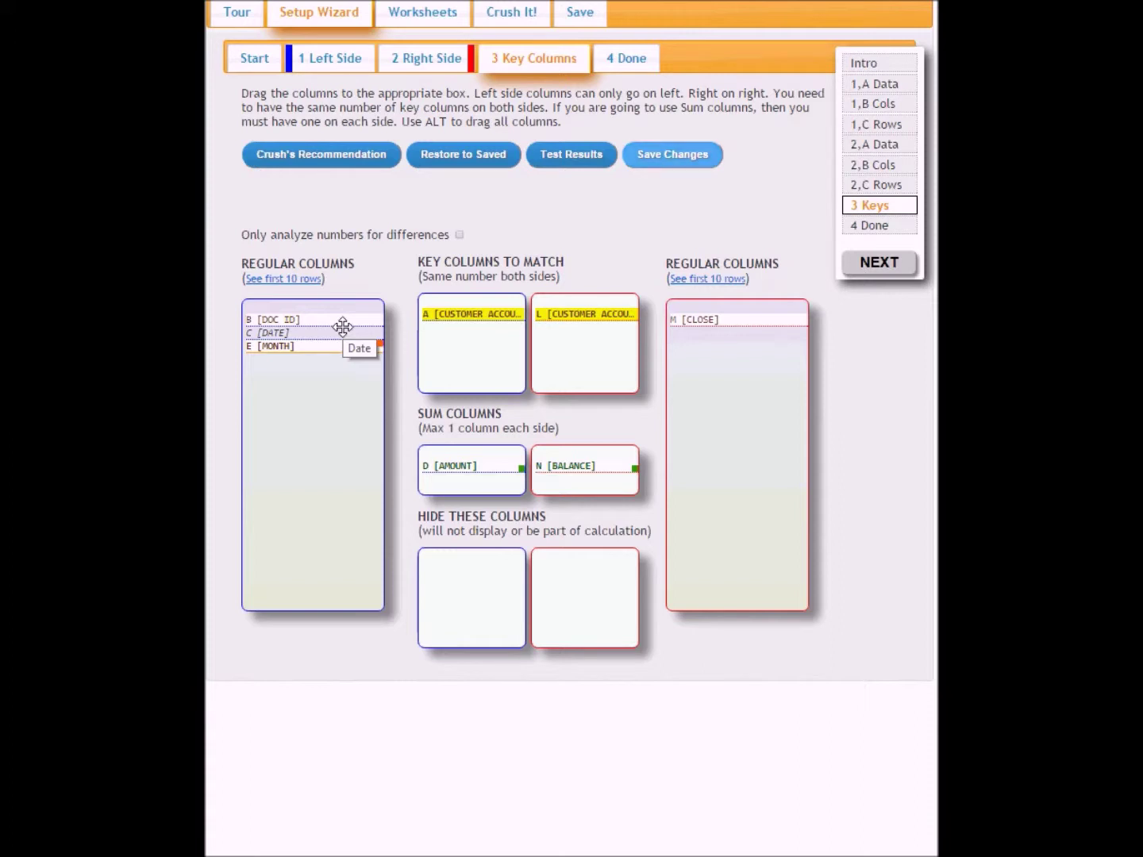
Hide the left DOC ID, DATE and MONTH columns and the right CLOSE column from the comparison
drag(343, 322, 509, 584)
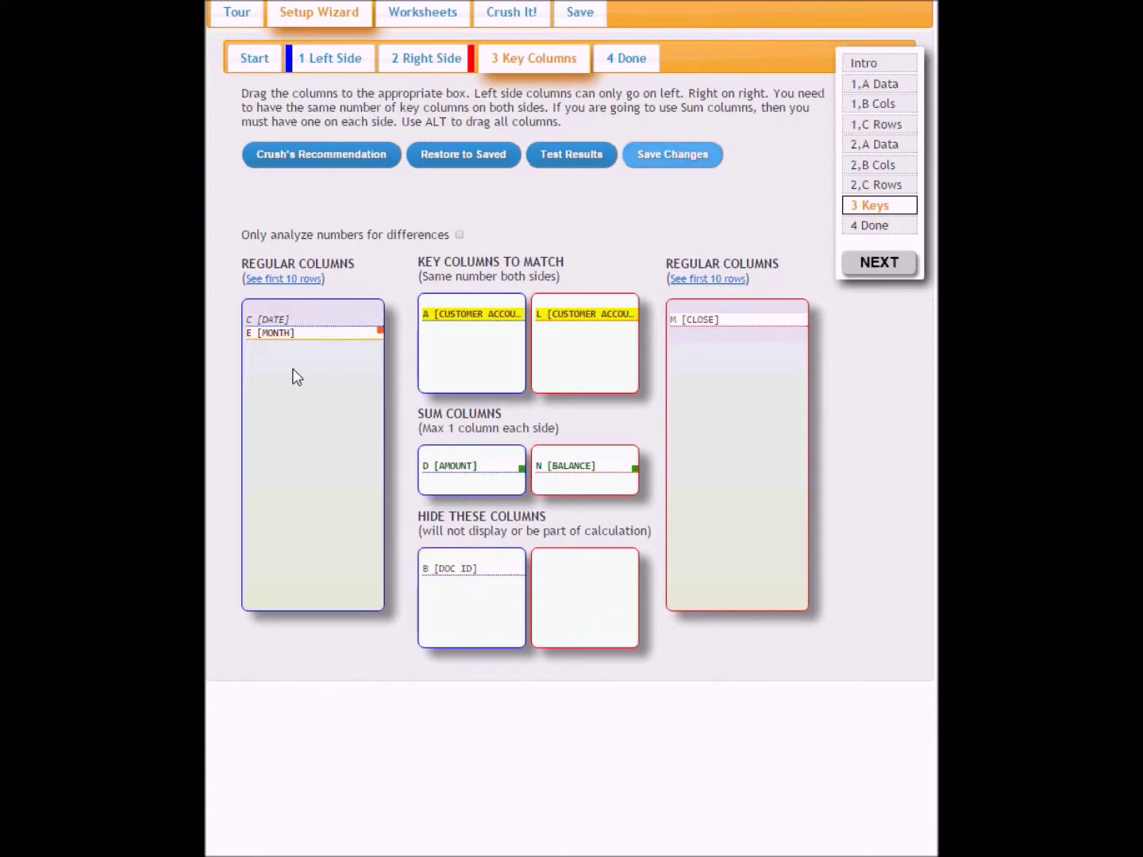
drag(305, 316, 476, 595)
drag(771, 326, 599, 604)
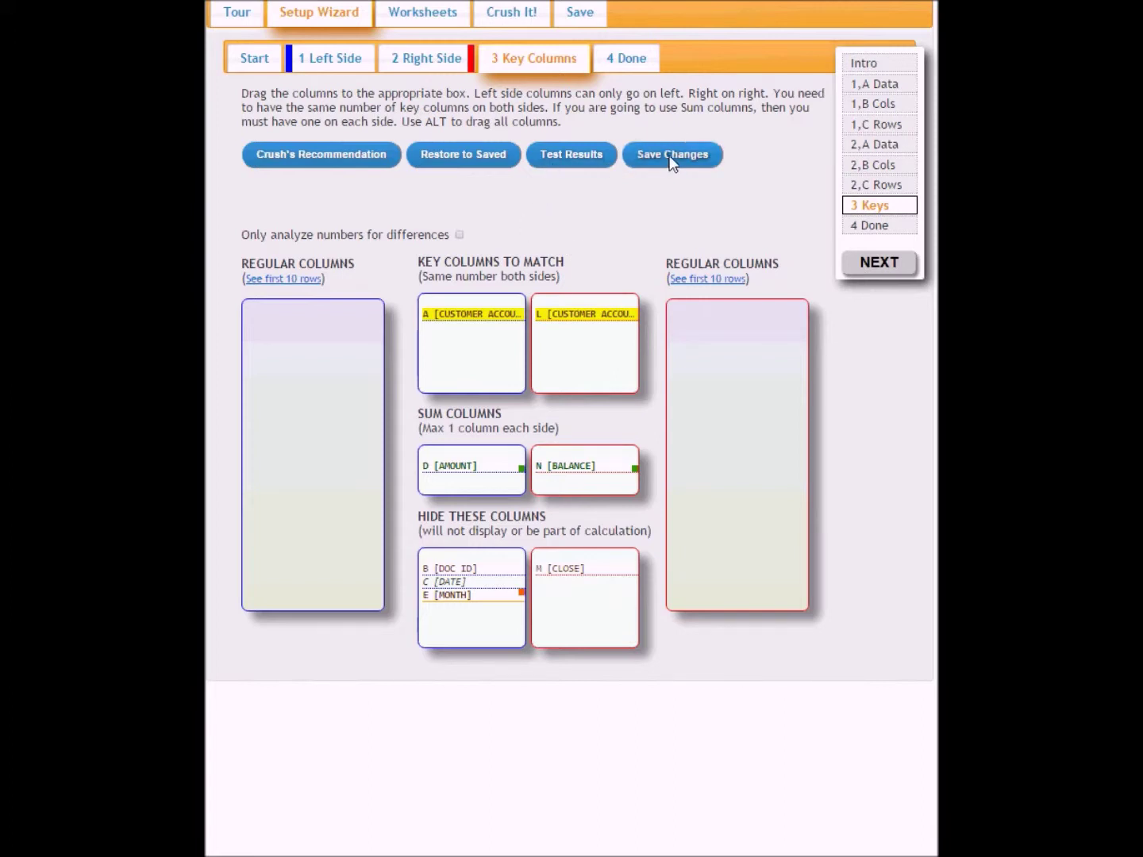
Save the key column settings and test the match results, closing the test report after reviewing it
click(592, 157)
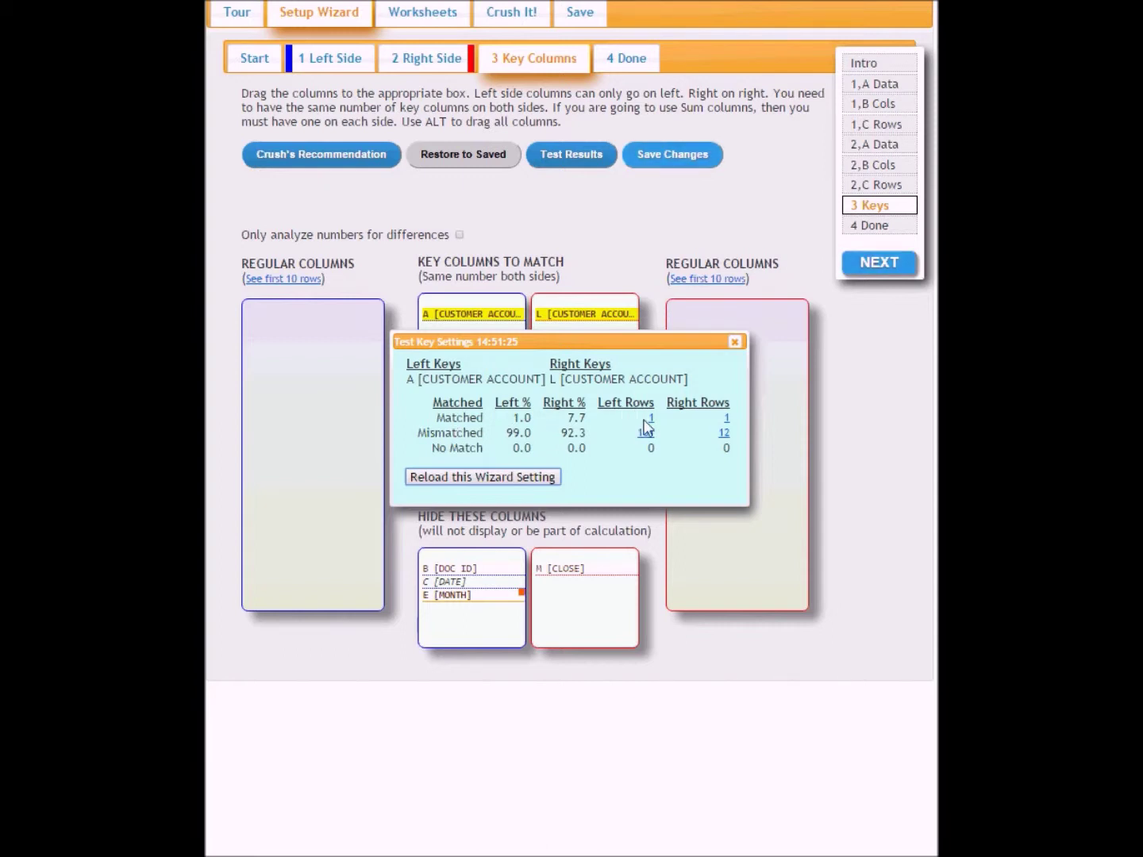
click(735, 343)
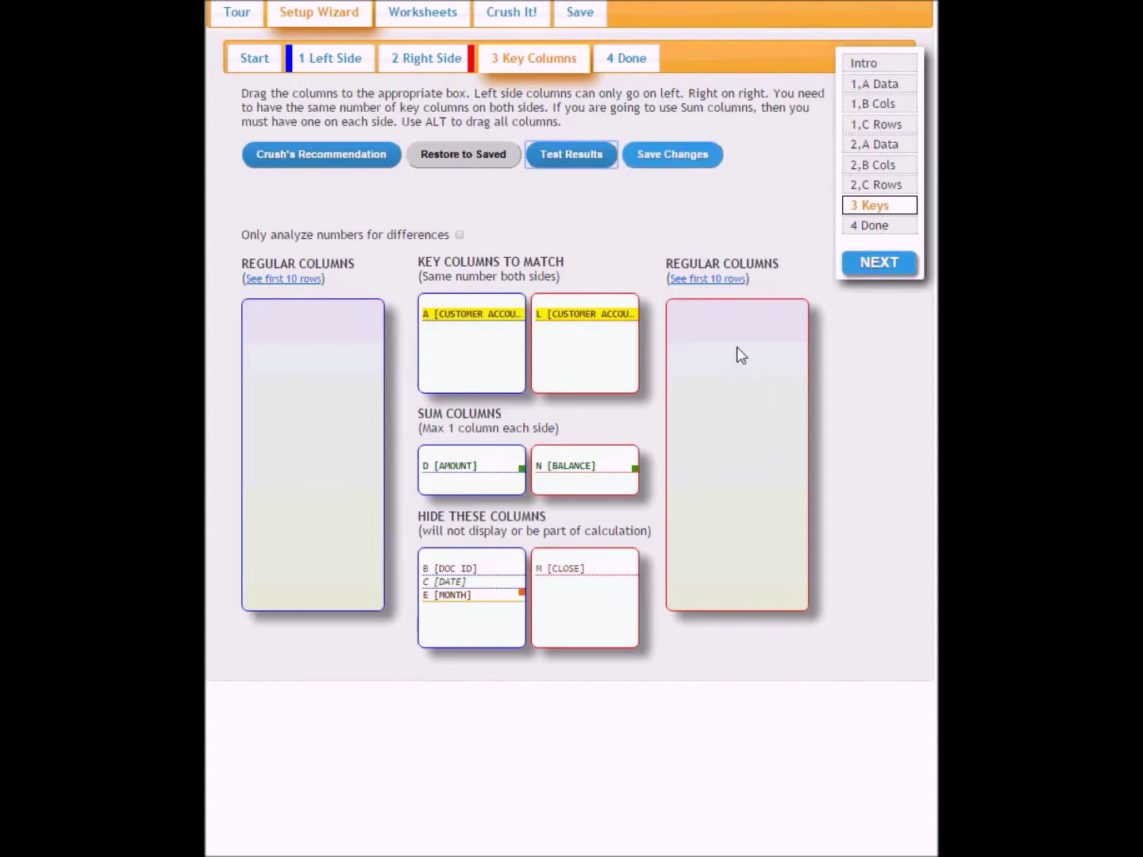
Save the key column changes, finish the setup wizard and run the comparison of the two sides
click(678, 159)
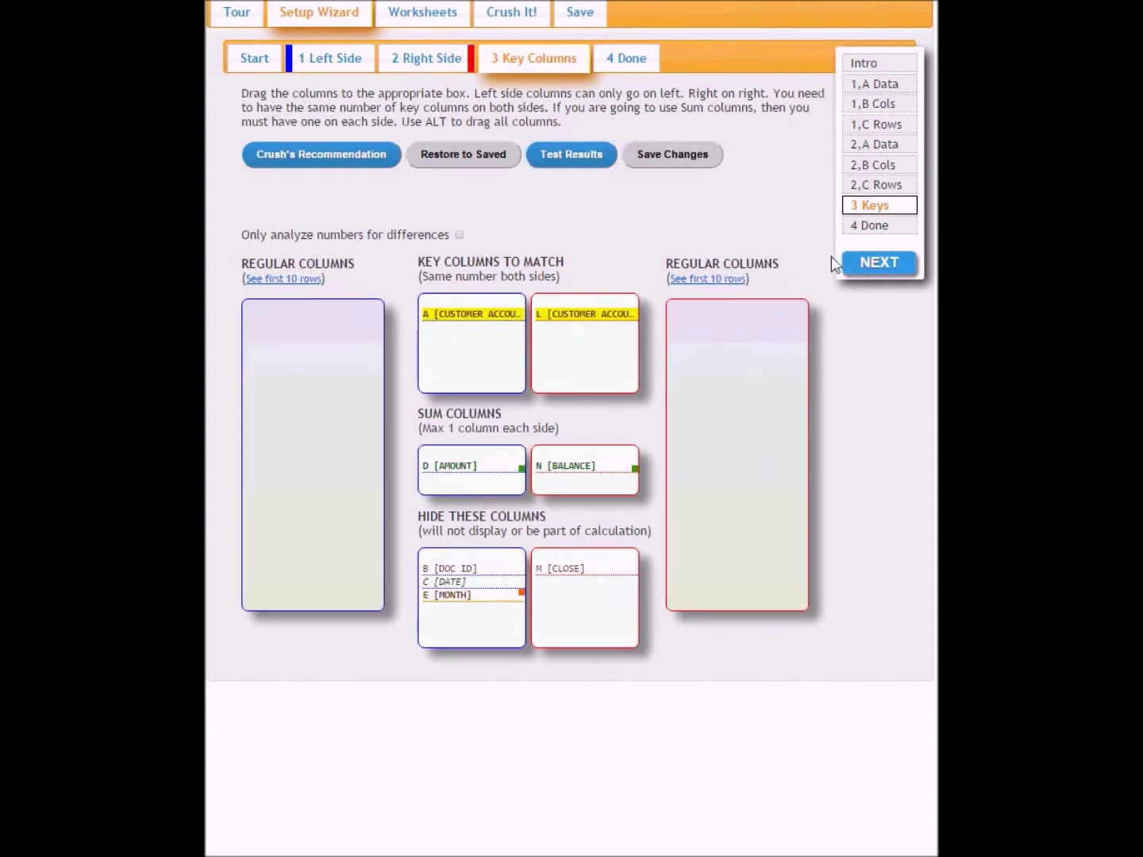
click(887, 262)
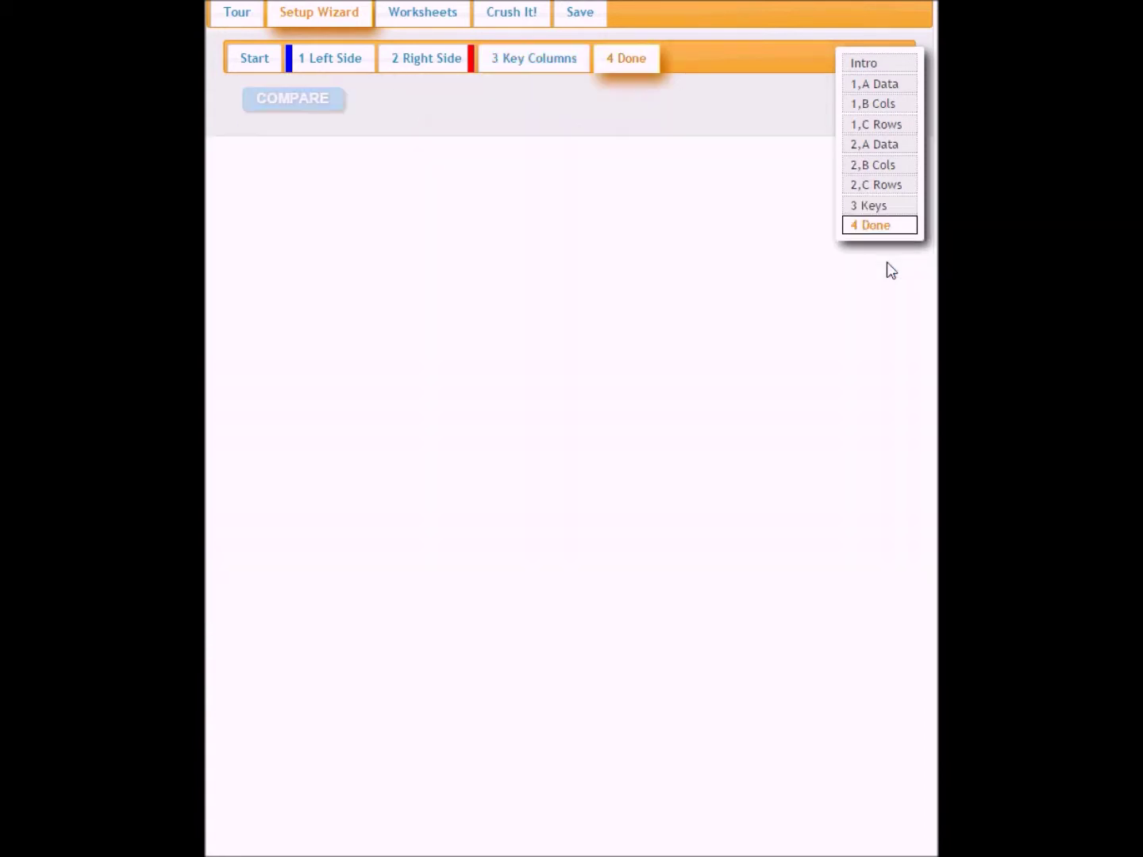
click(321, 95)
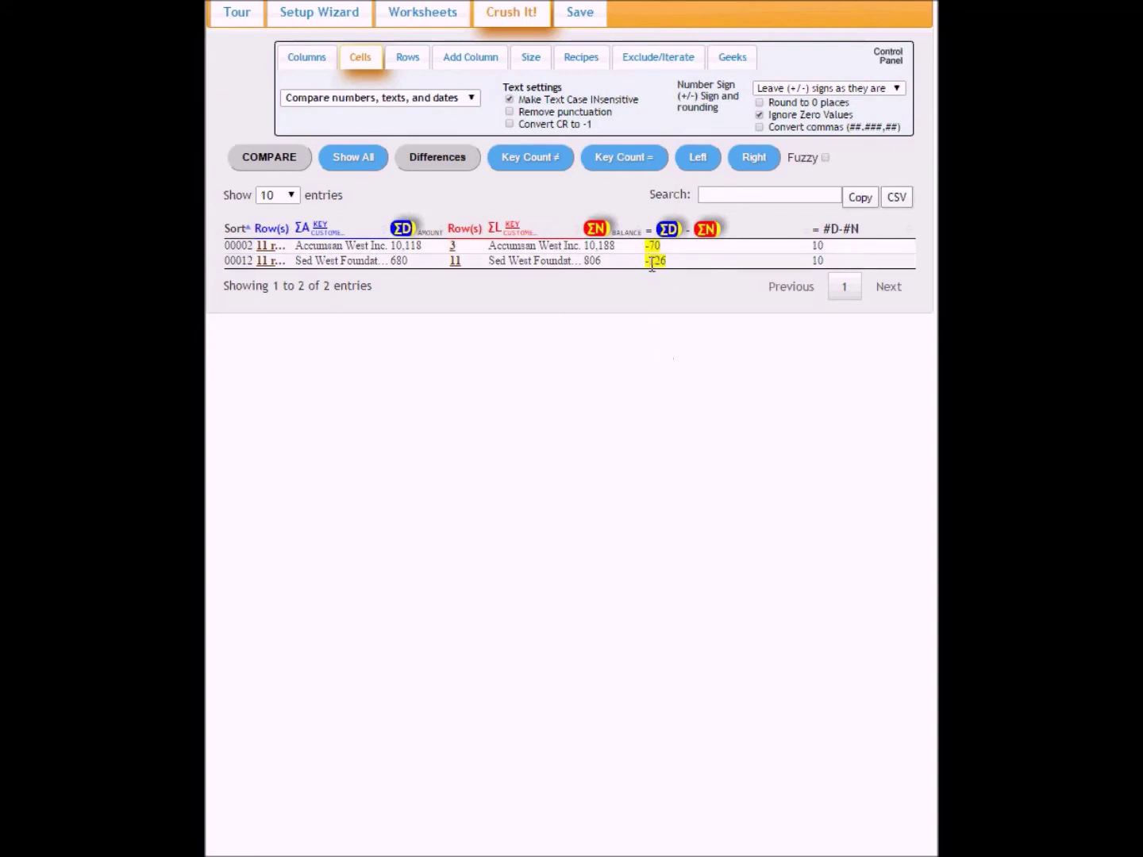
Drill down into the left side rows behind the Accumsan West Inc. difference, review their amounts, and close the drill-down
click(265, 247)
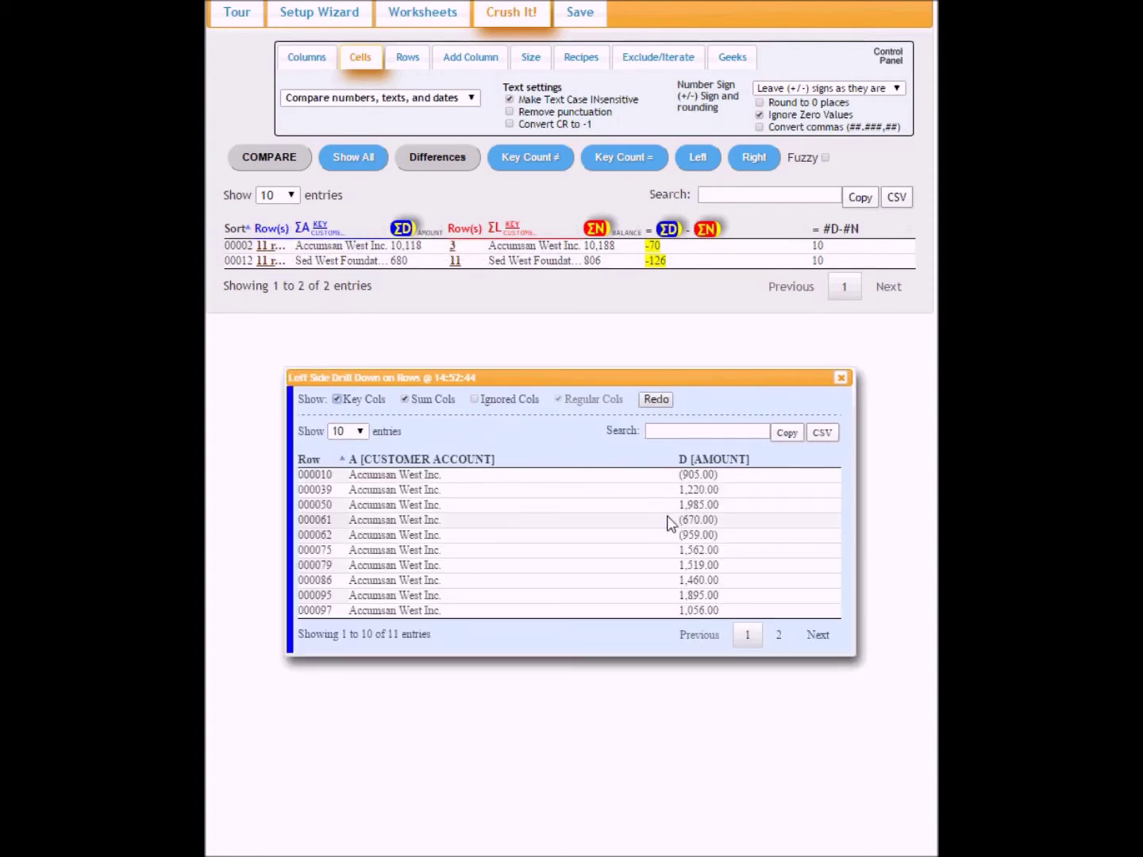
click(779, 635)
click(748, 500)
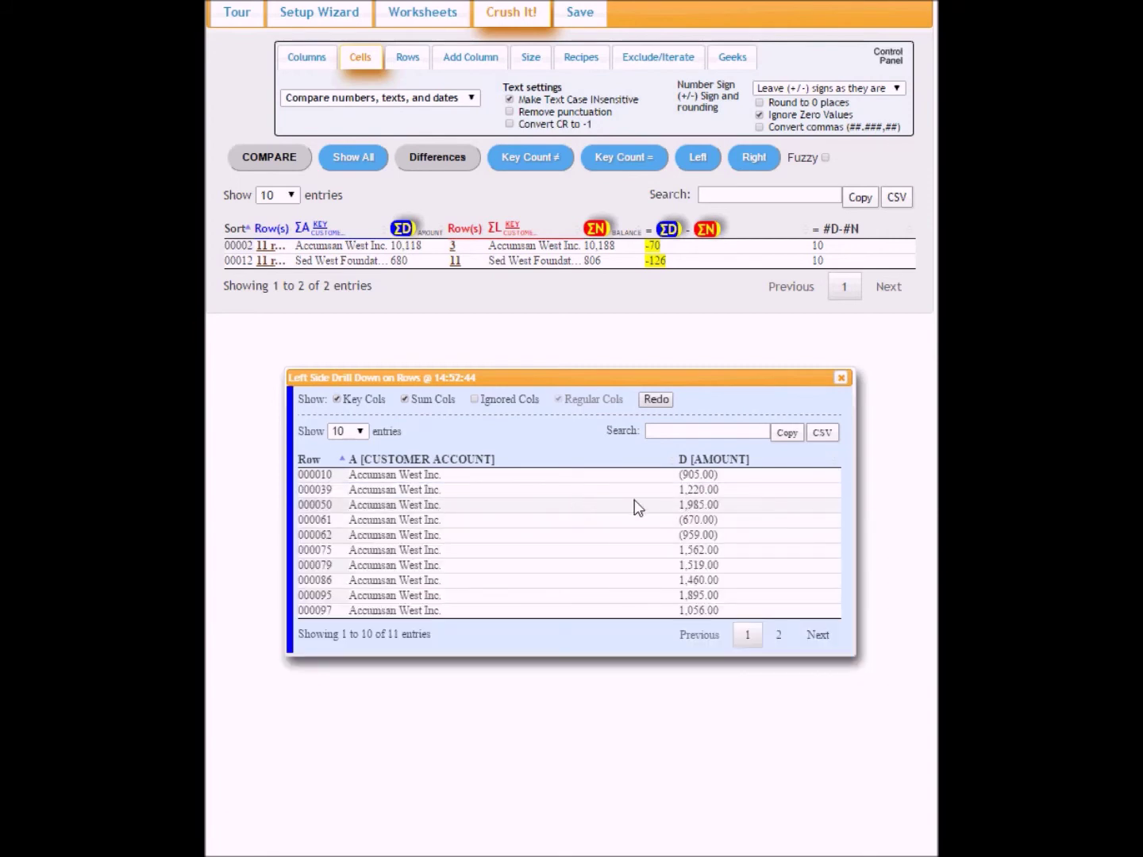
click(841, 379)
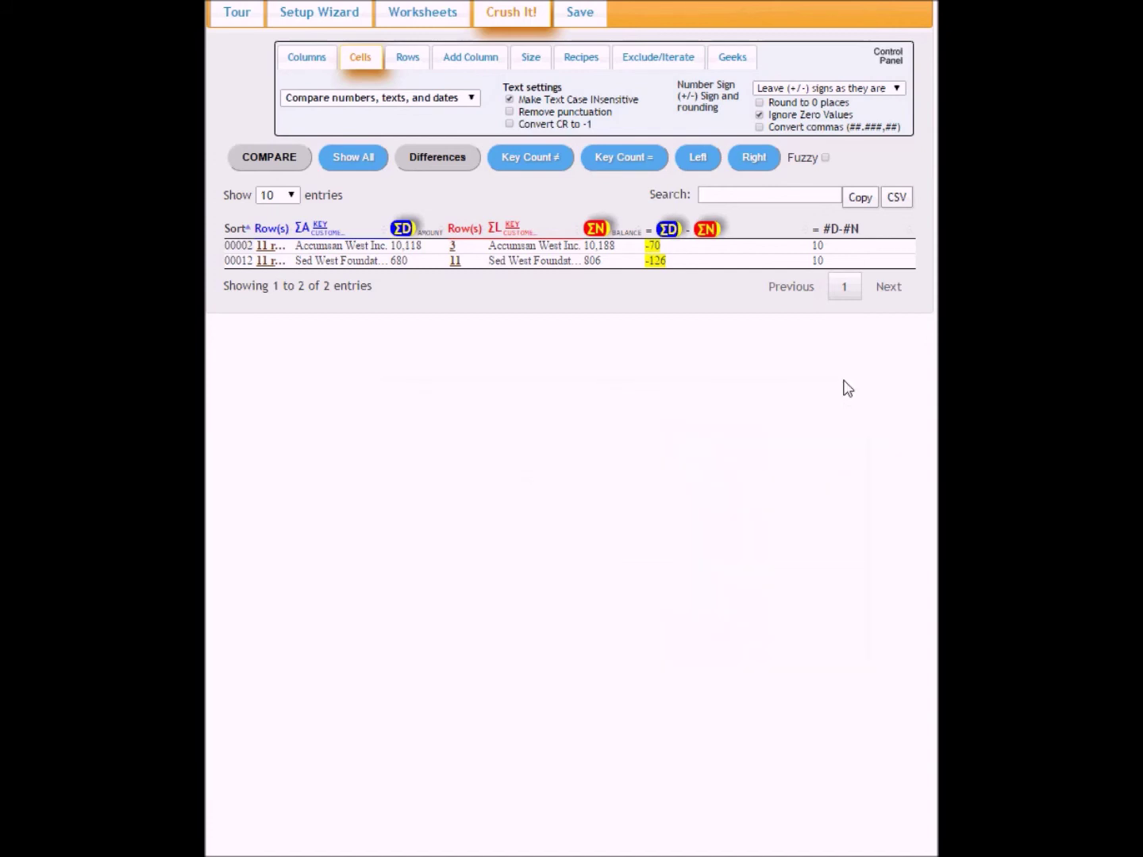